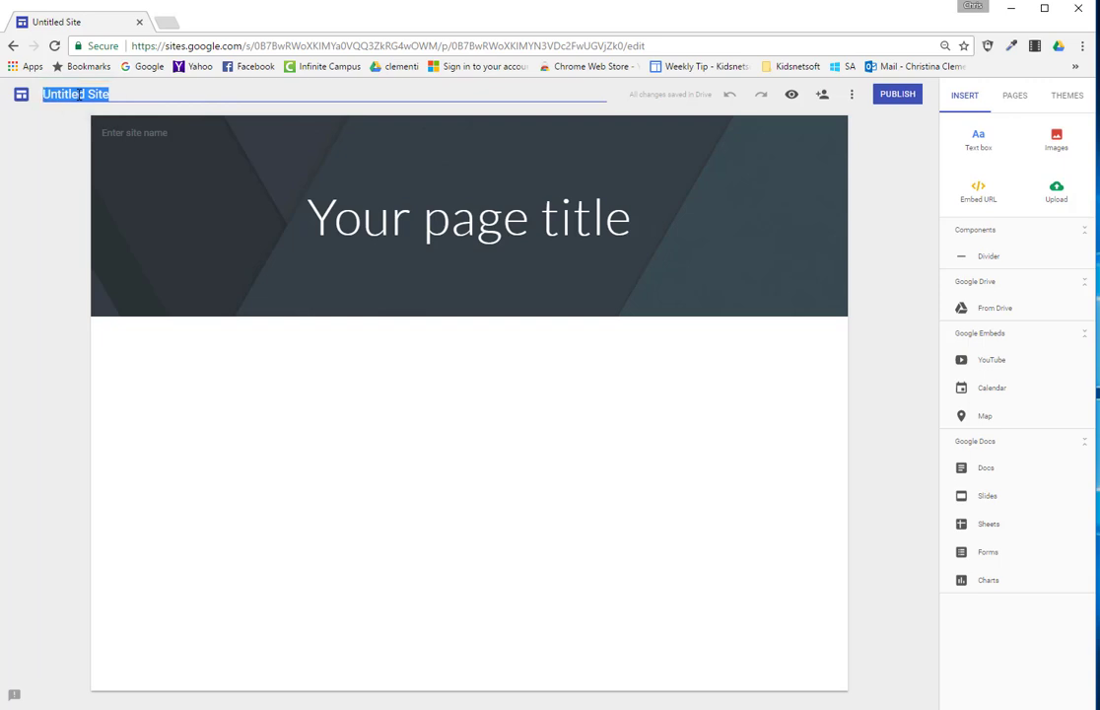
Name the site and replace the page title placeholder, using the owner's first name followed by "Portfolio" for both
text(Chris Fo)
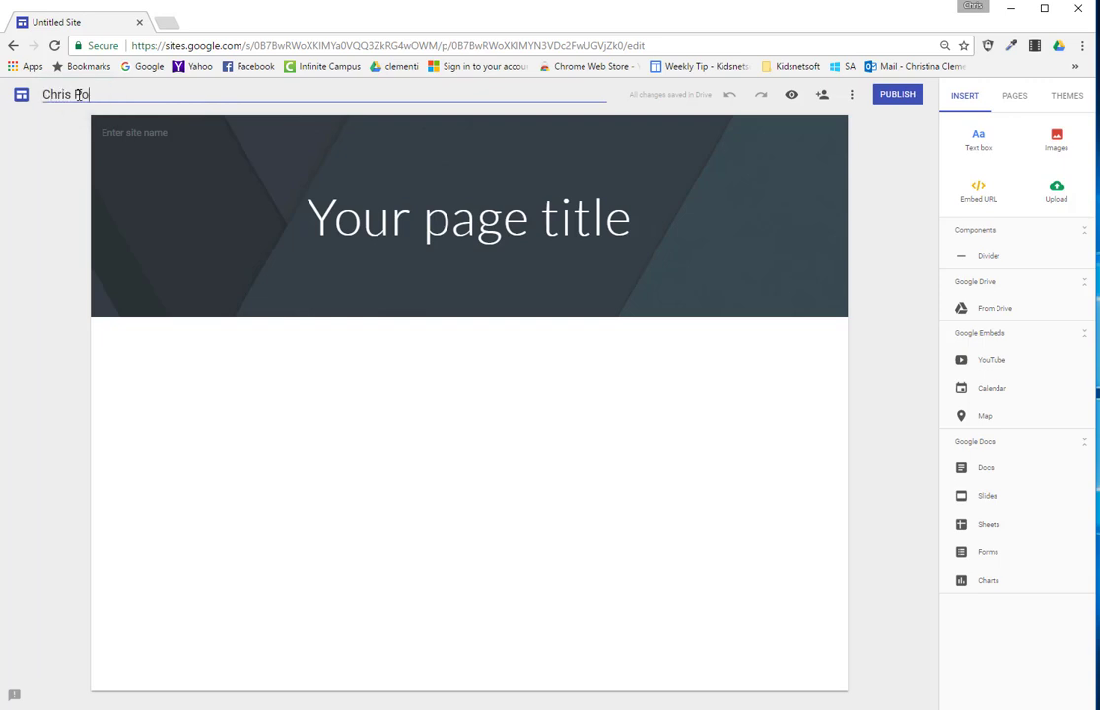
text(rtfolio)
click(309, 197)
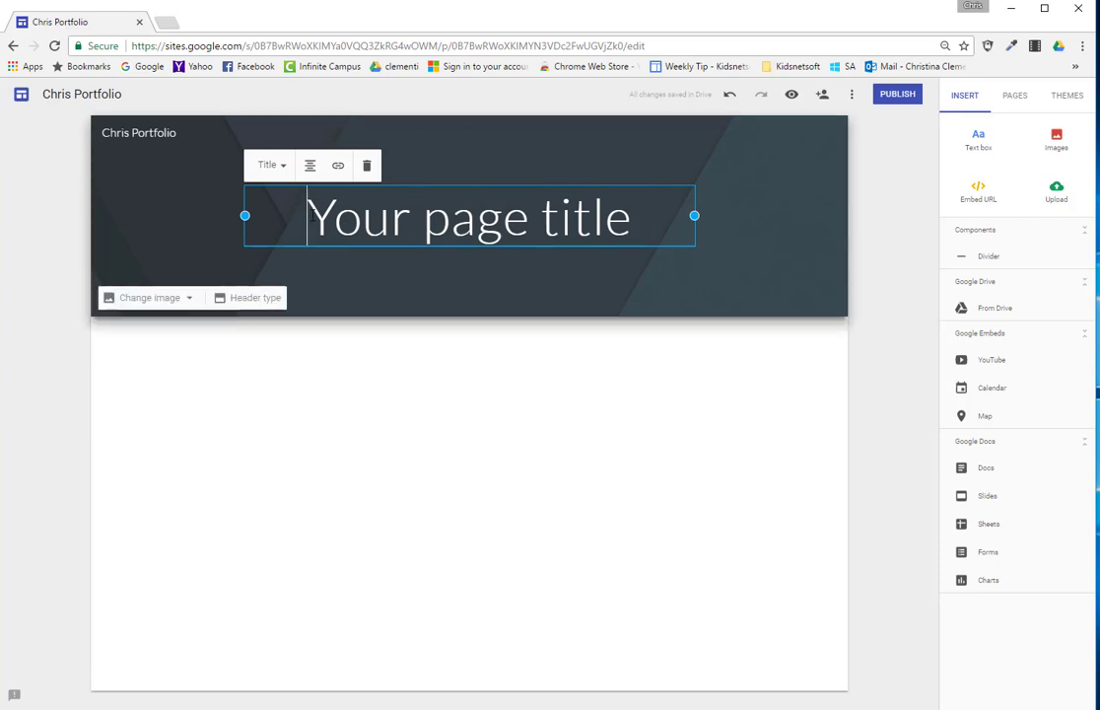
drag(306, 217, 649, 227)
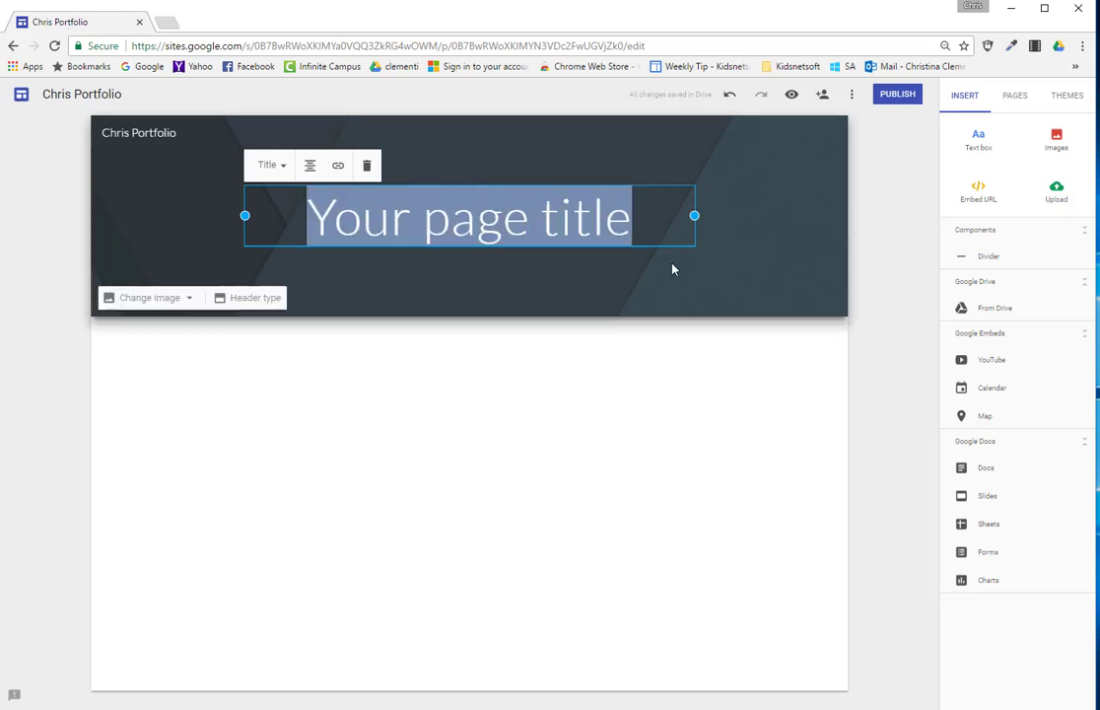
text(Chris P)
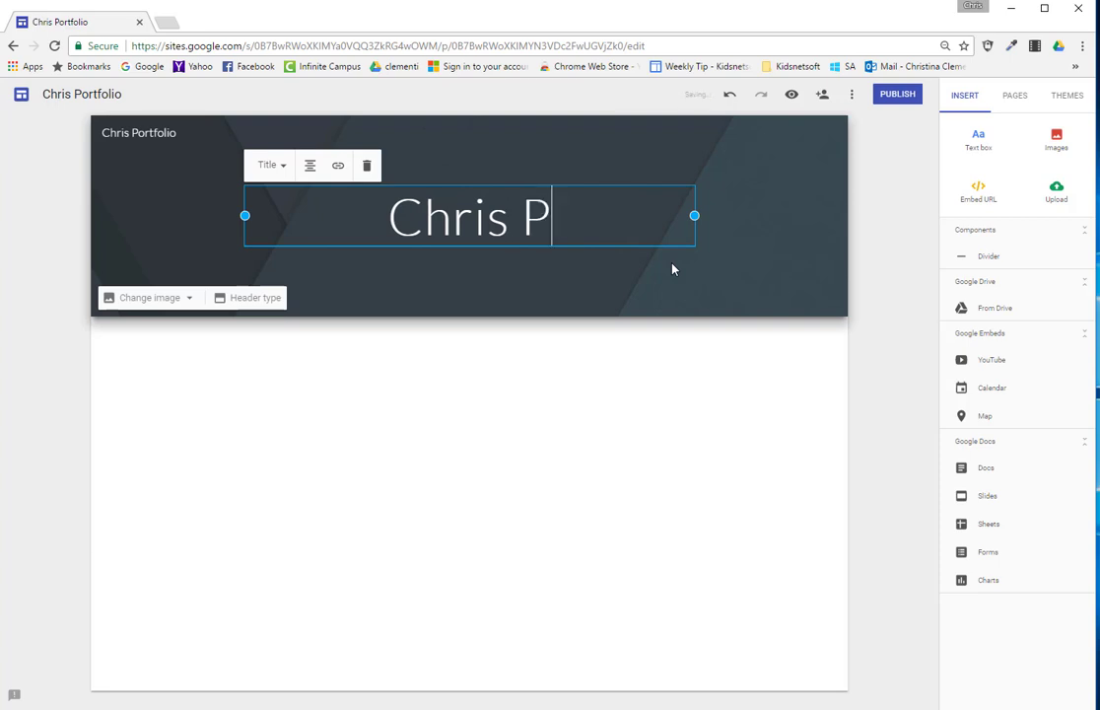
text(ortfo)
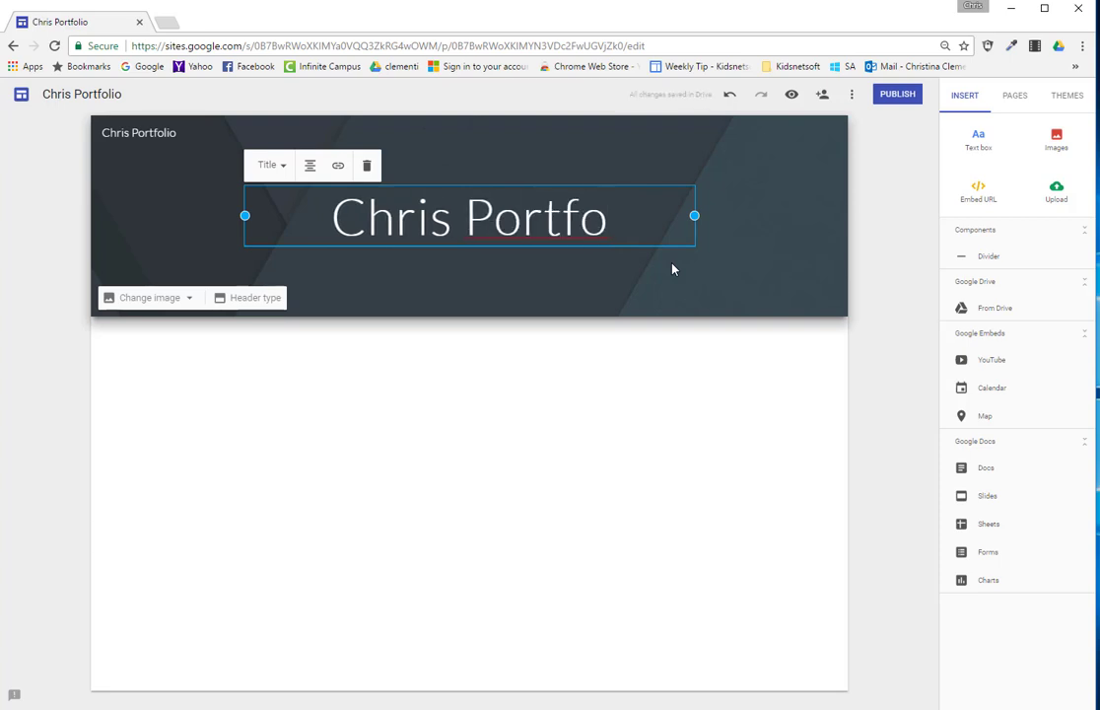
text(lio)
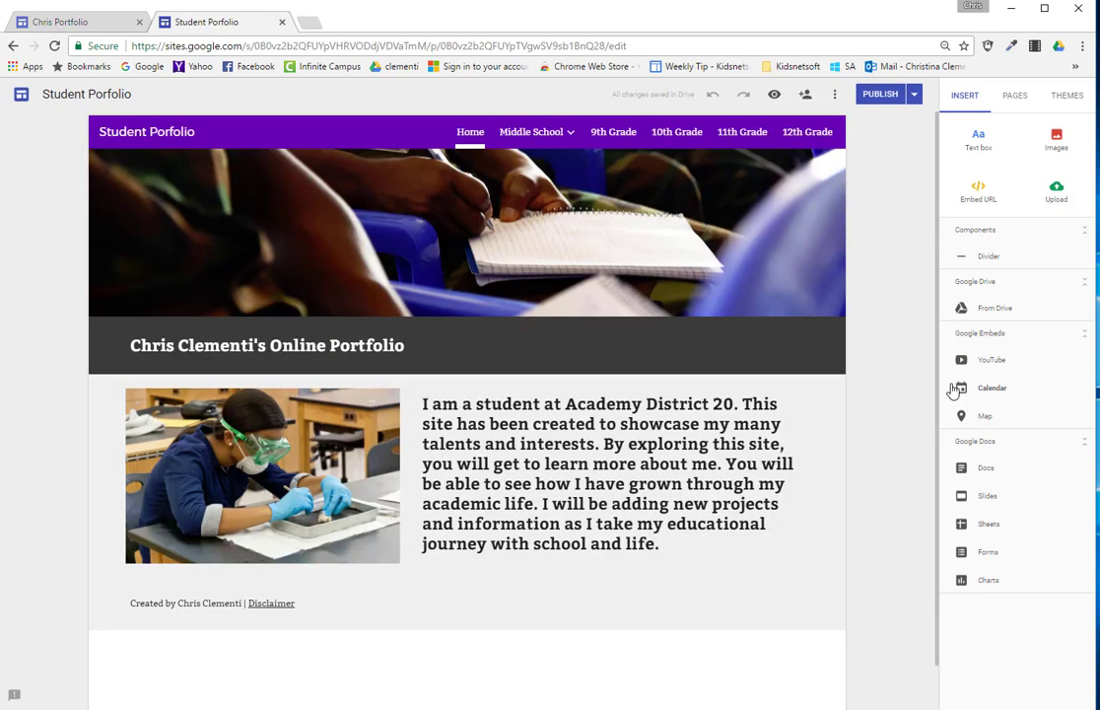
Look over the Home and Middle School pages of the example Student Porfolio site and return to the new site
mouse_move(519, 228)
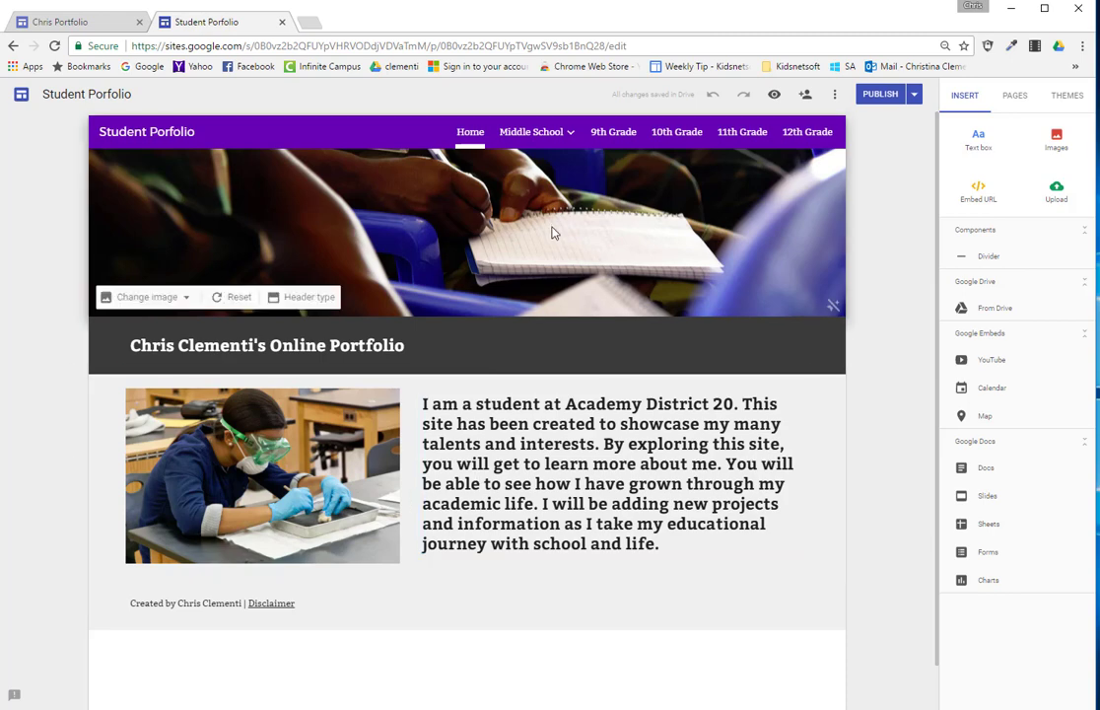
click(532, 143)
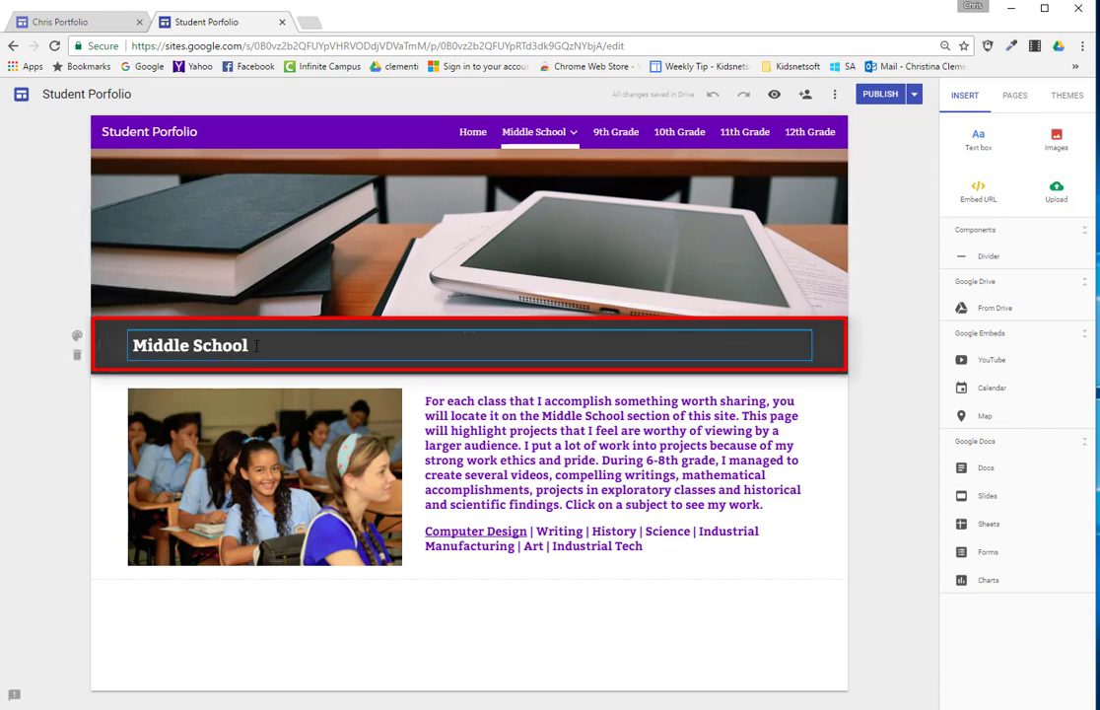
click(69, 22)
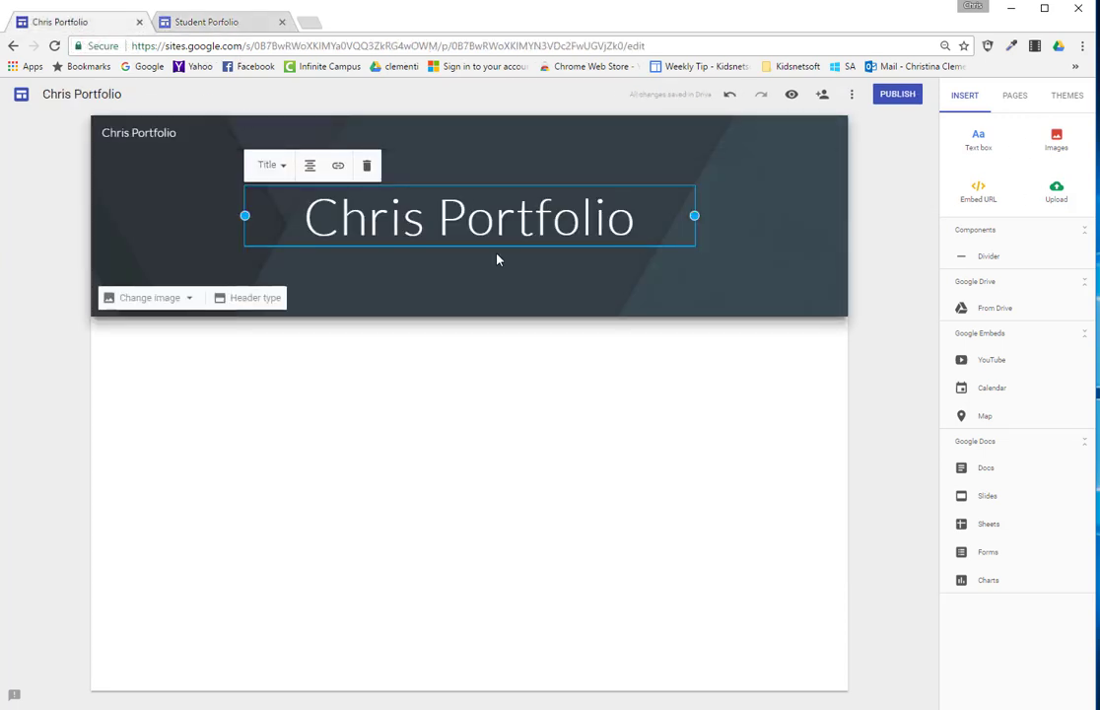
click(897, 578)
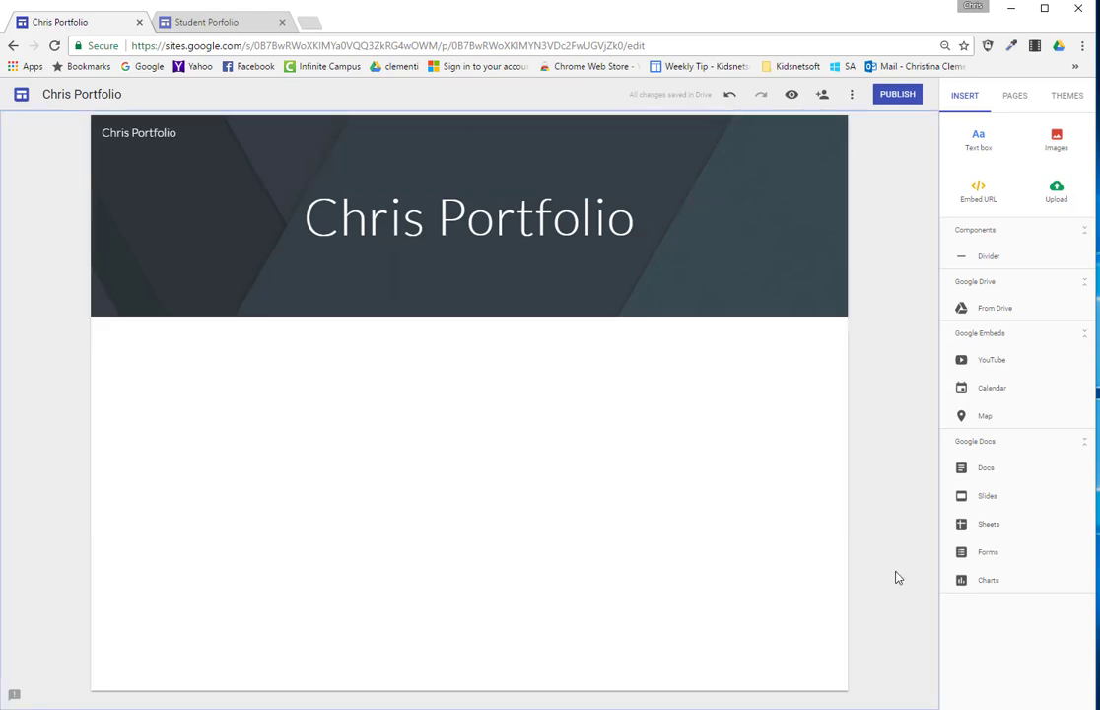
Publish the site at the owner's first name plus "-portfolio" for anyone at asd20.org, and open its sharing options
click(897, 94)
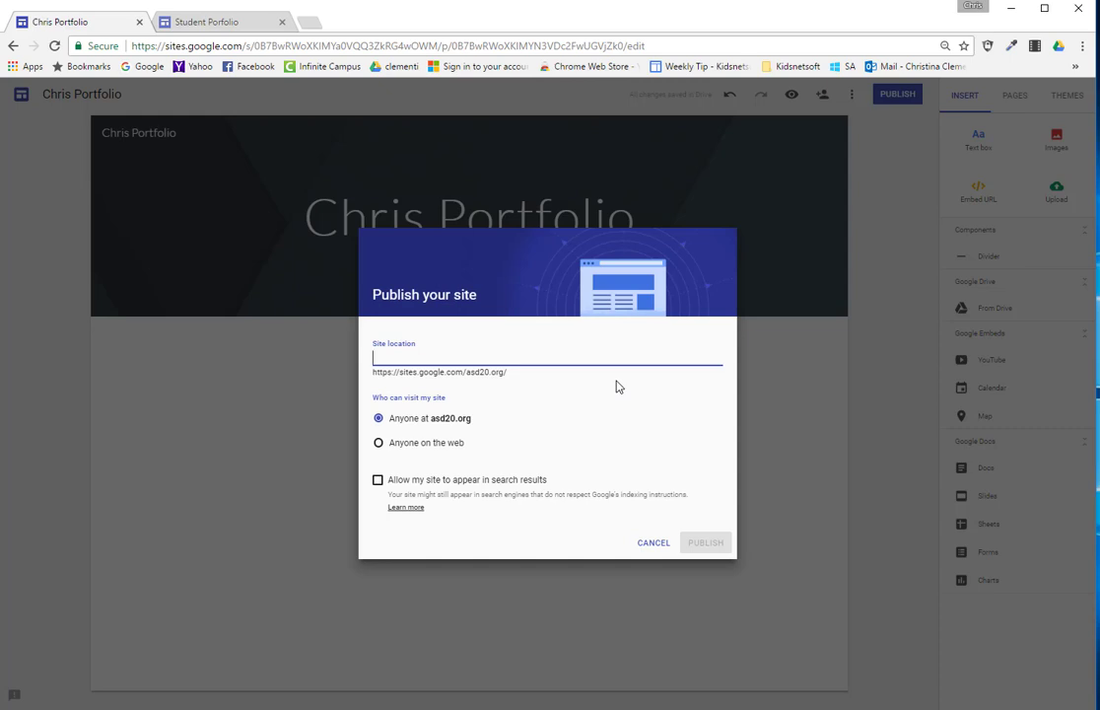
text(chris-portfolio)
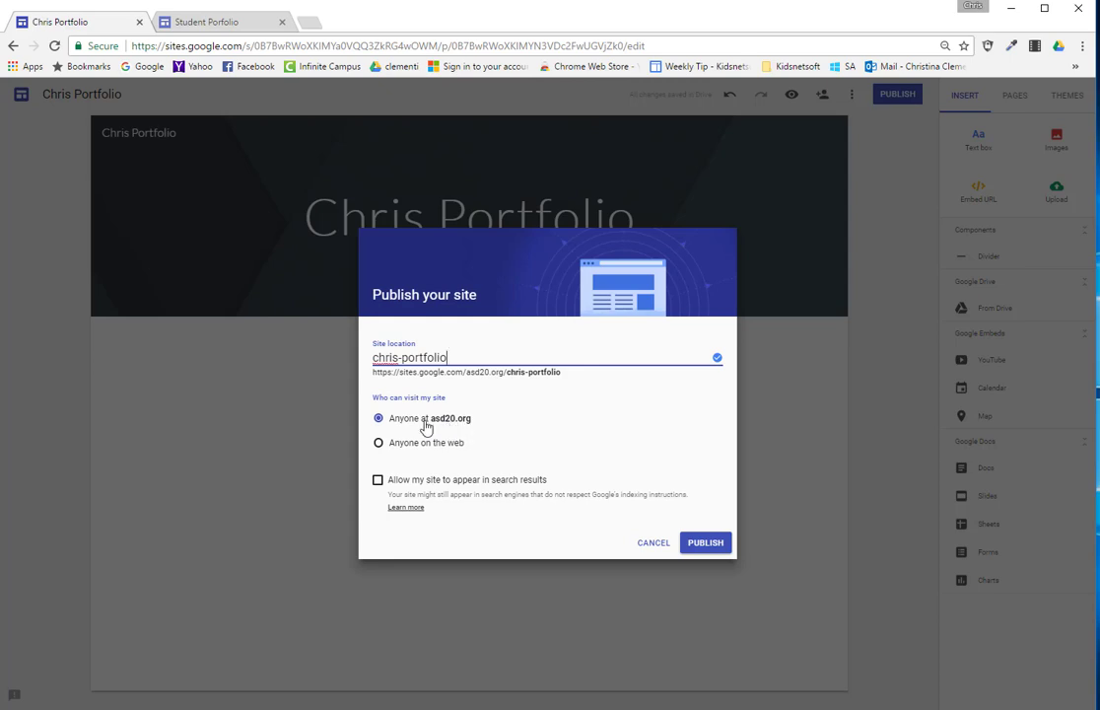
click(379, 444)
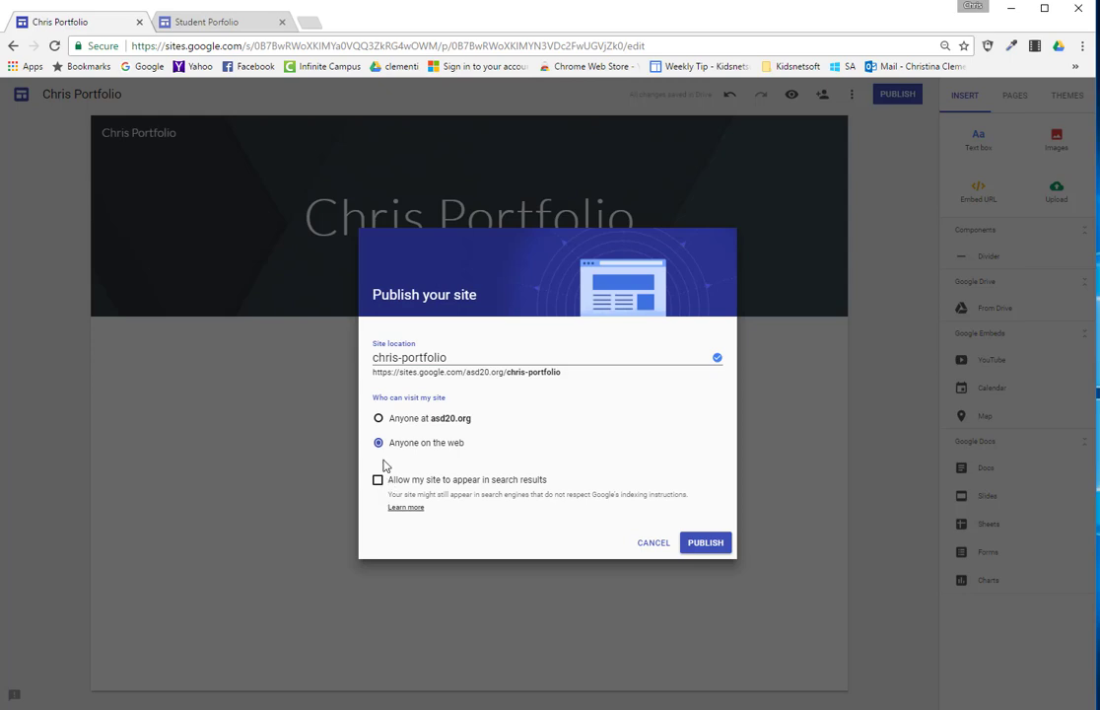
click(379, 420)
click(704, 544)
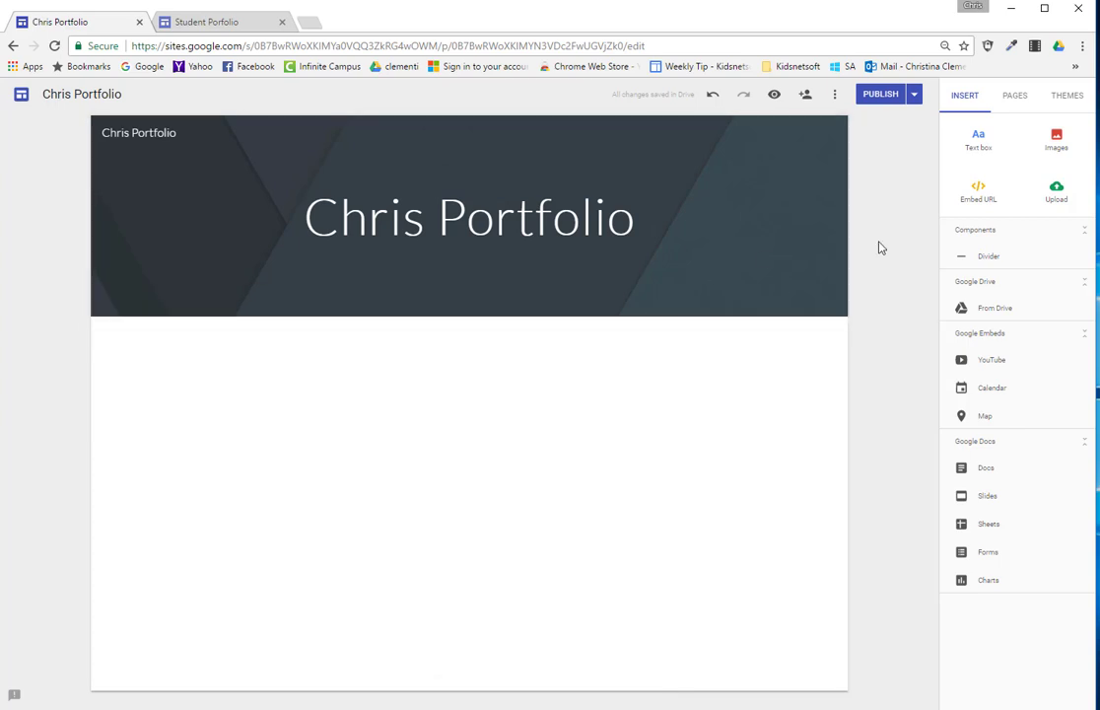
click(806, 99)
Try out the Aristotle, Diplomat, Vision, Level and Impression themes on the site
click(1069, 97)
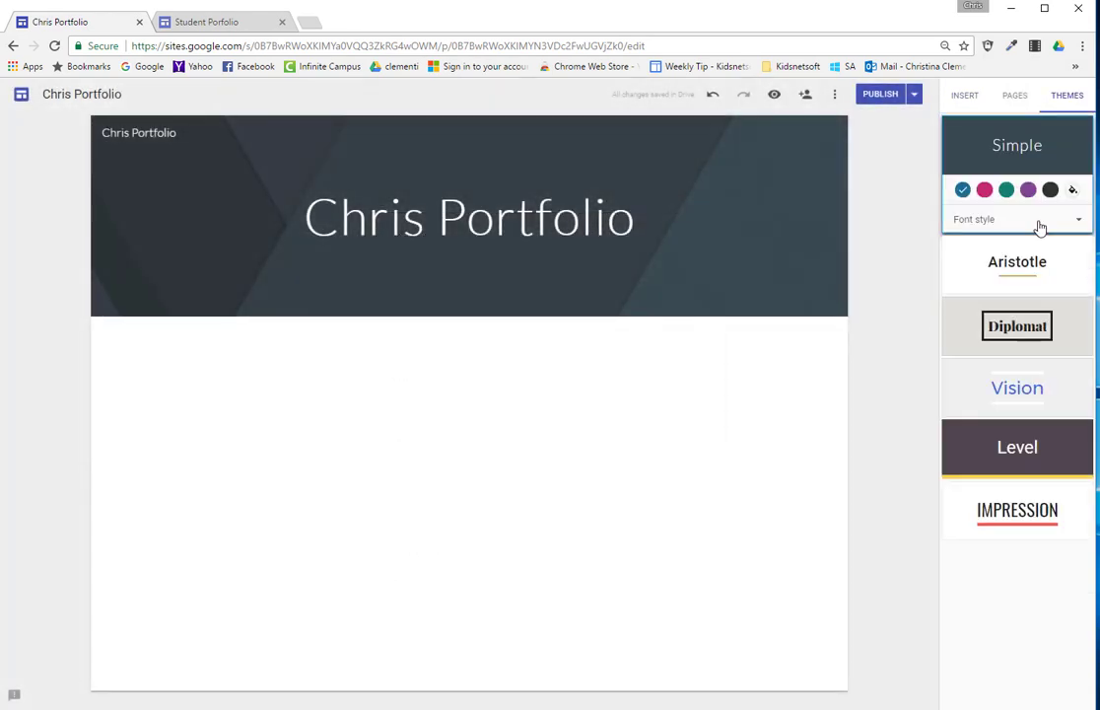
click(1023, 273)
click(1011, 333)
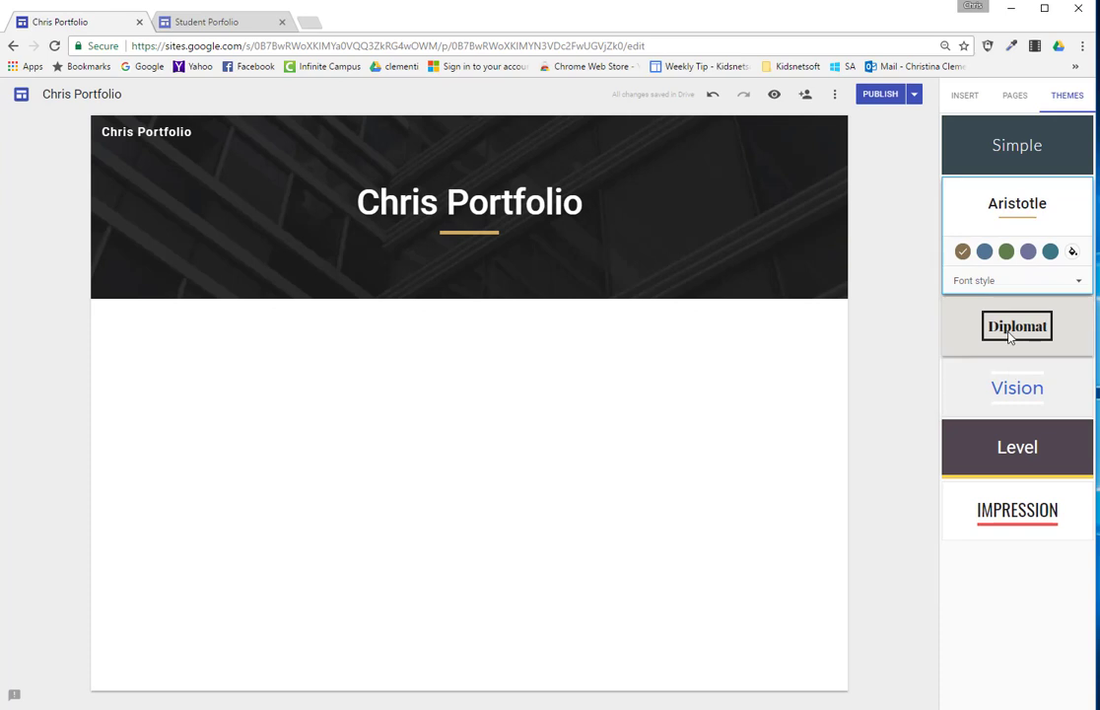
click(1010, 387)
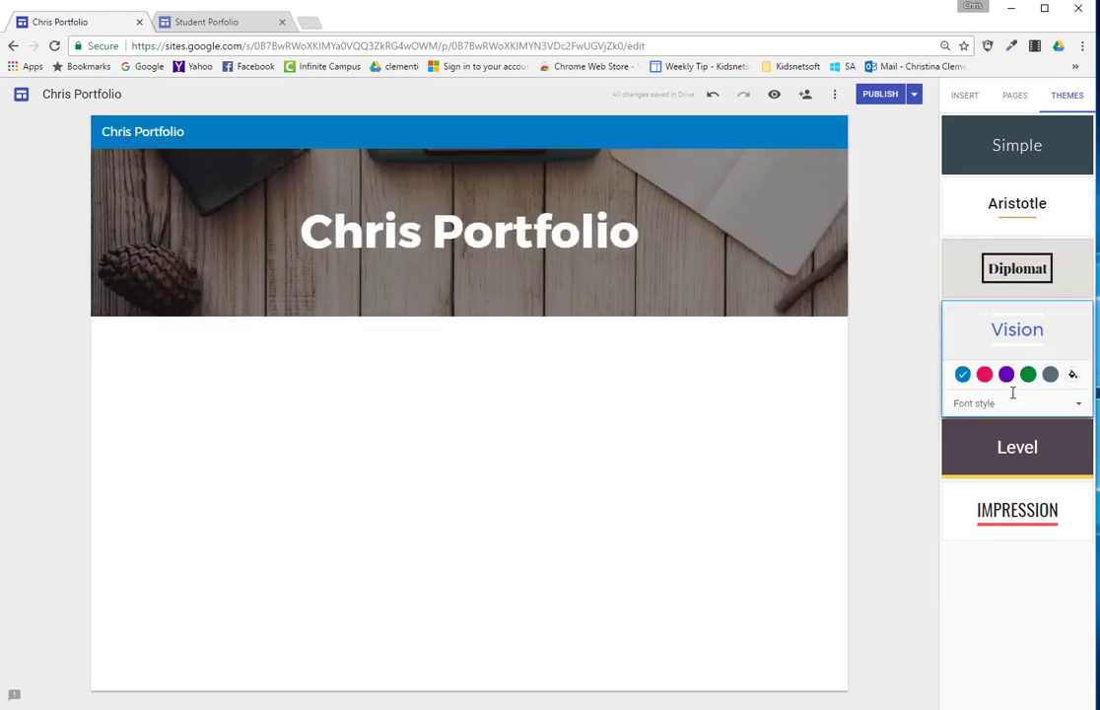
click(1011, 459)
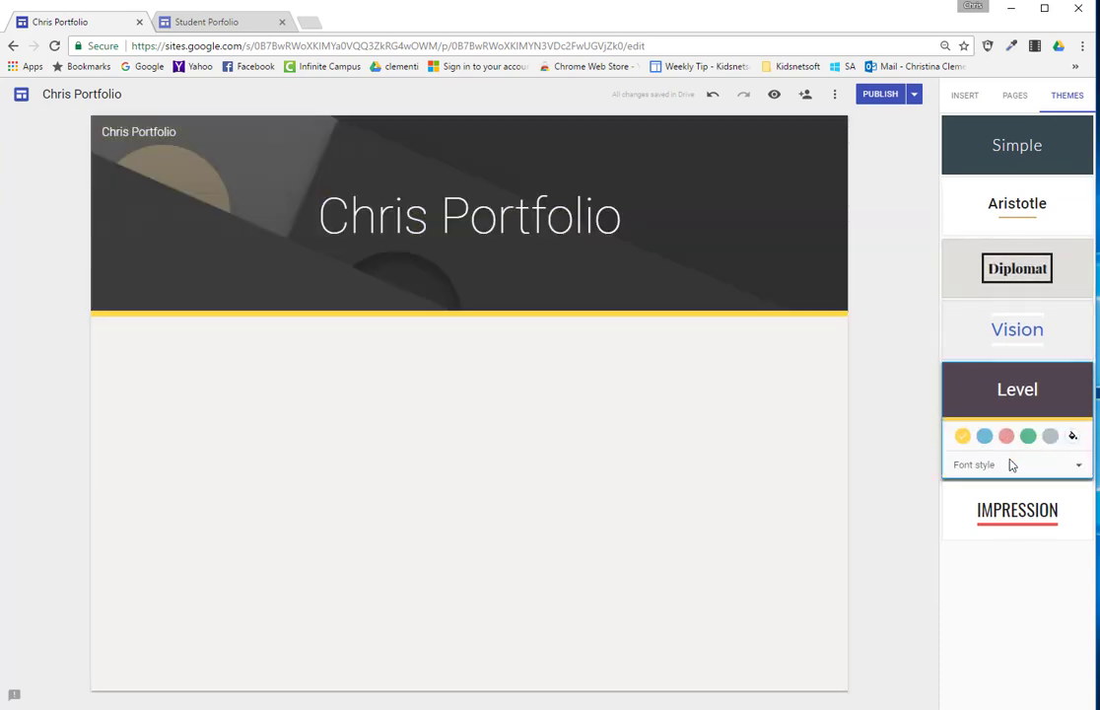
click(1018, 509)
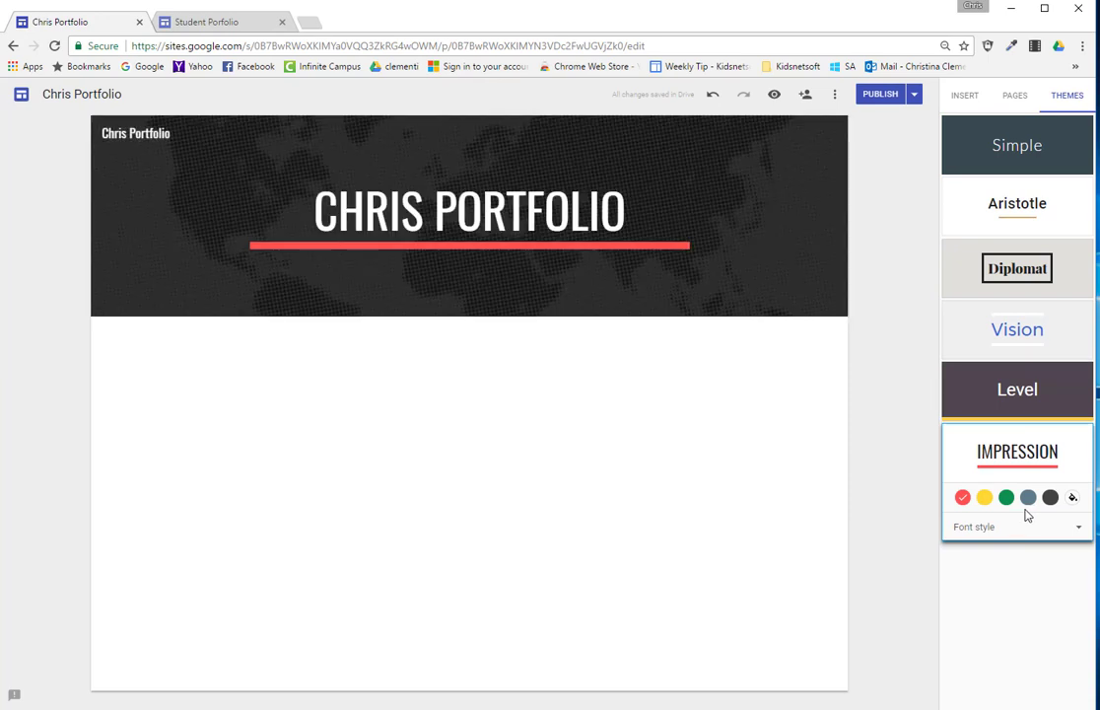
click(1017, 389)
Apply the Vision theme to the site with the custom blue colour #002aff
click(1018, 335)
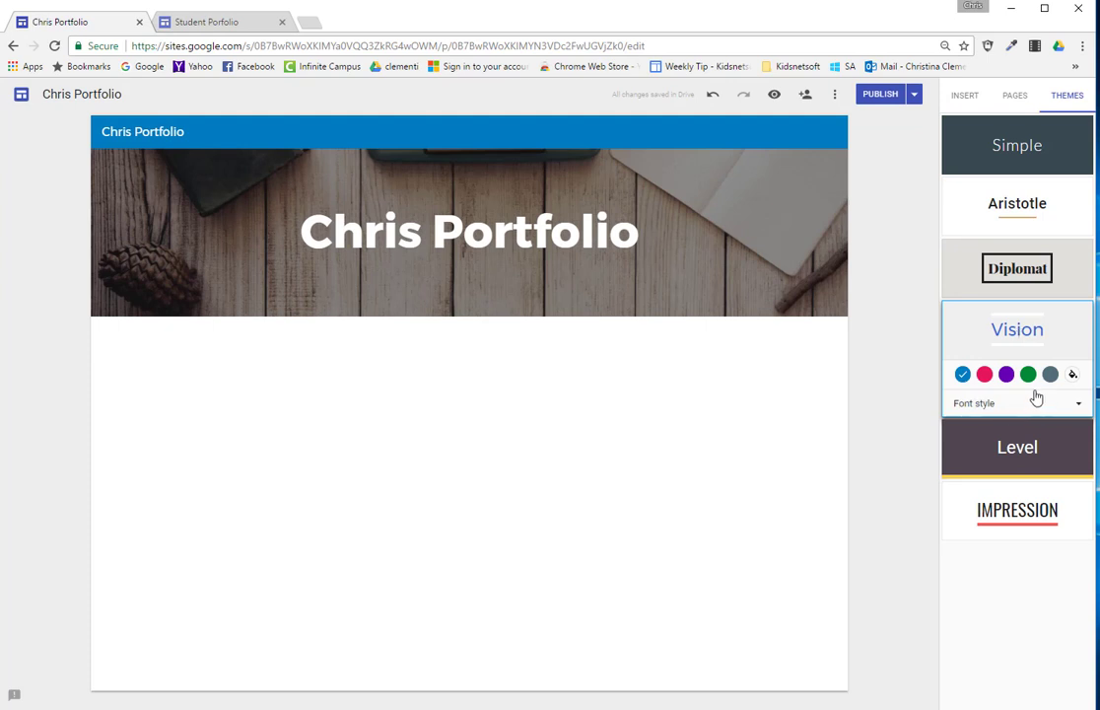
click(1028, 374)
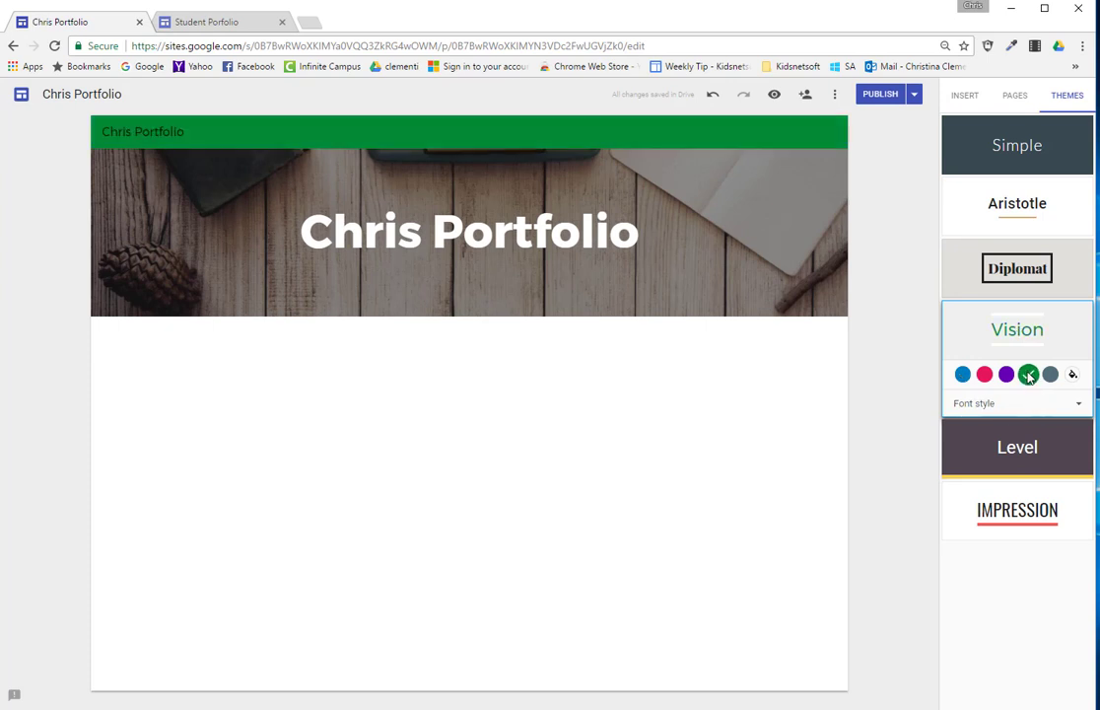
click(1073, 377)
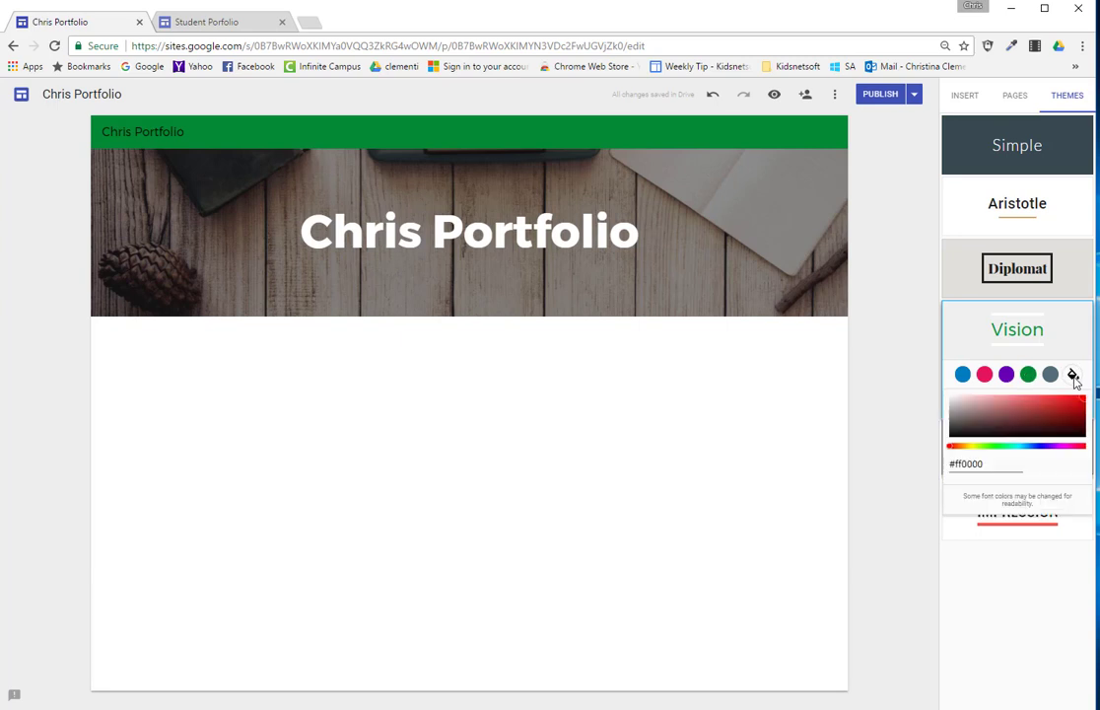
click(1038, 446)
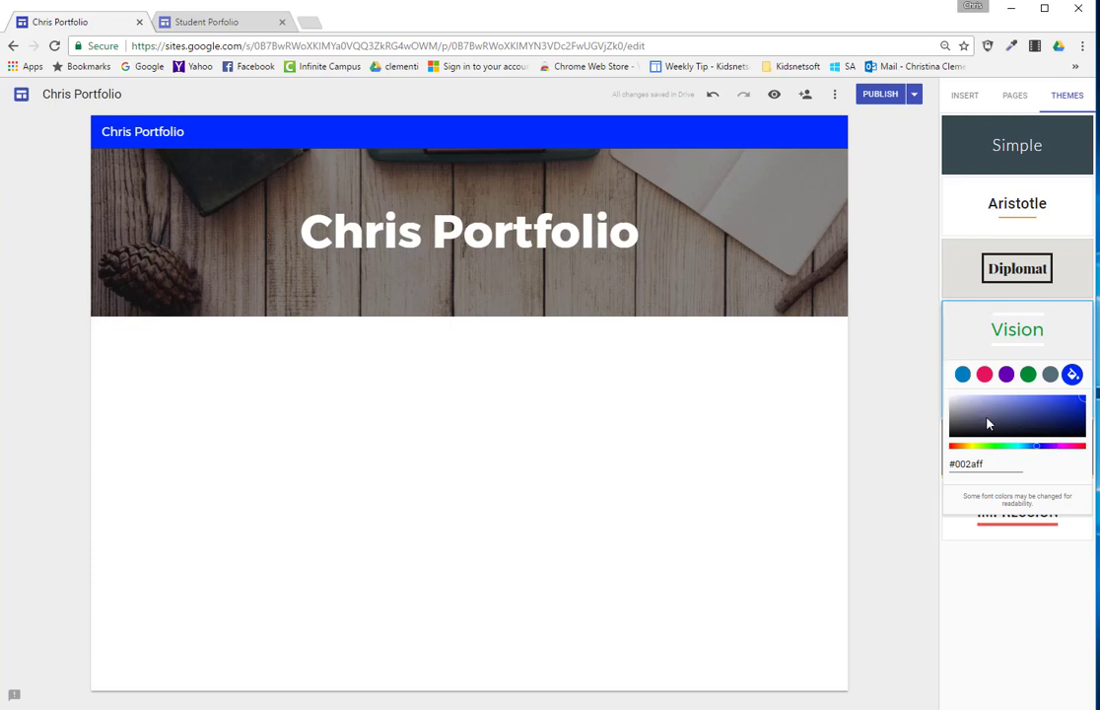
click(874, 482)
Try the Modern and Classic font styles for the Vision theme and set the font style to Bold
click(997, 406)
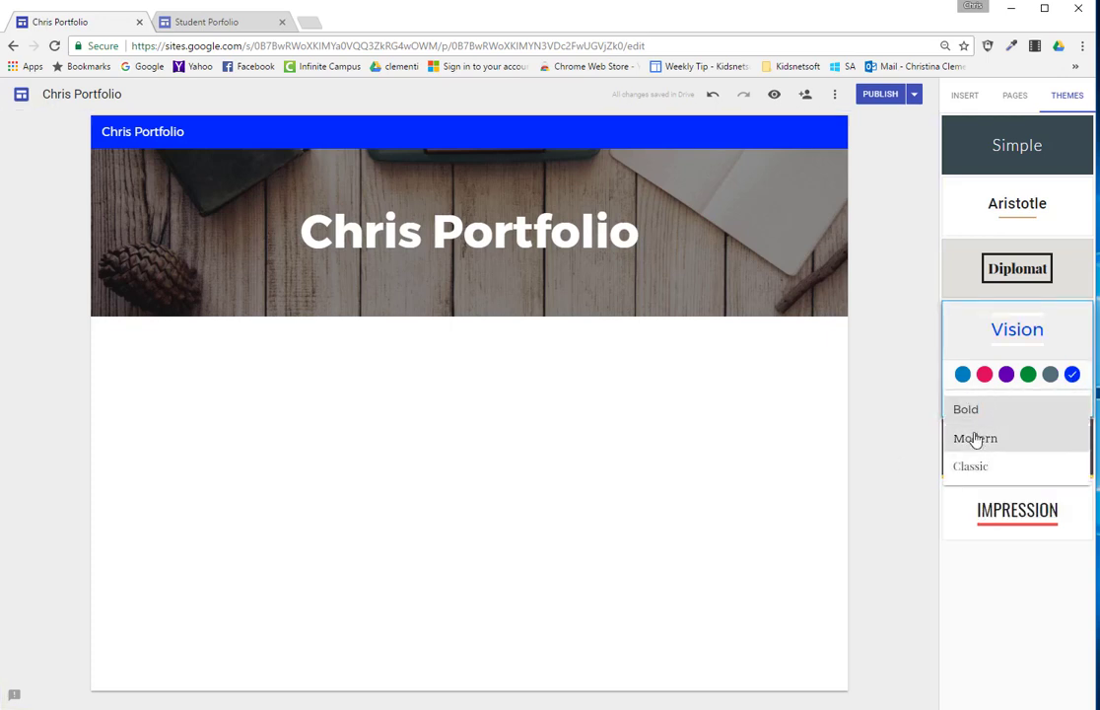
click(973, 439)
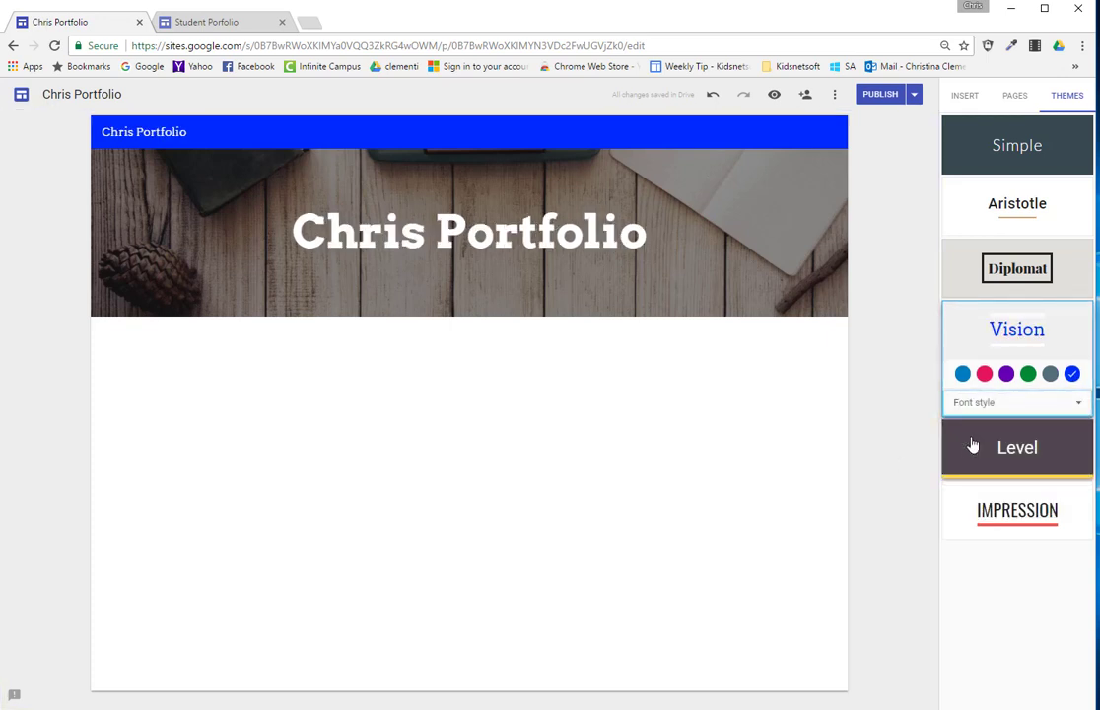
click(974, 405)
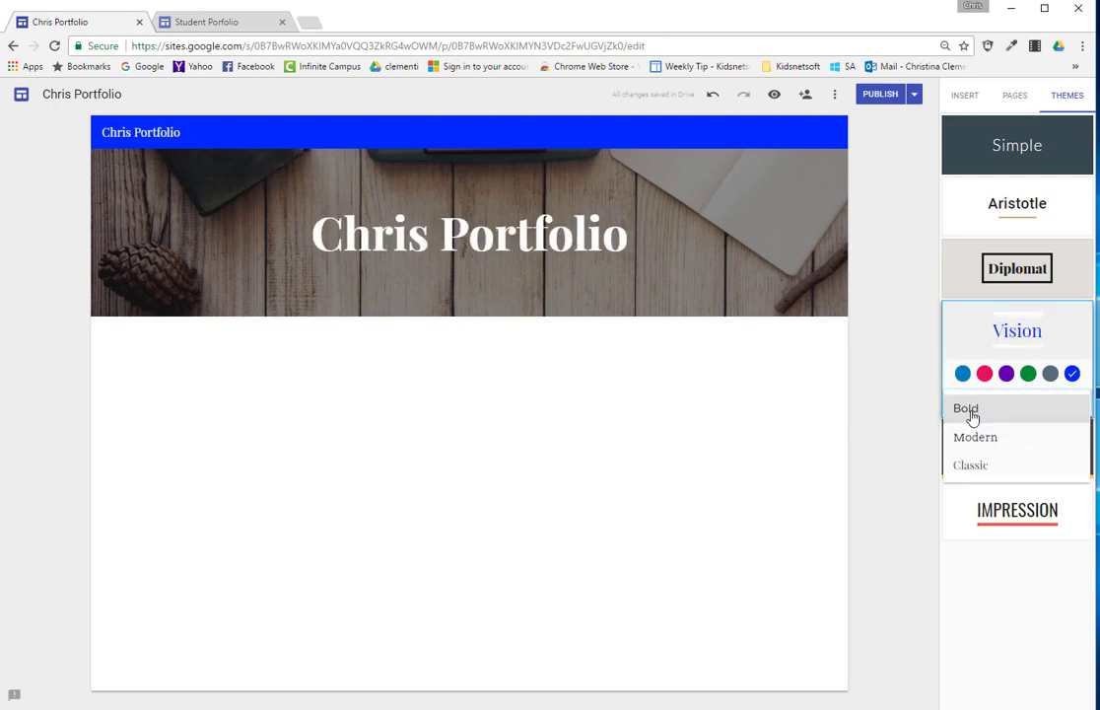
click(969, 410)
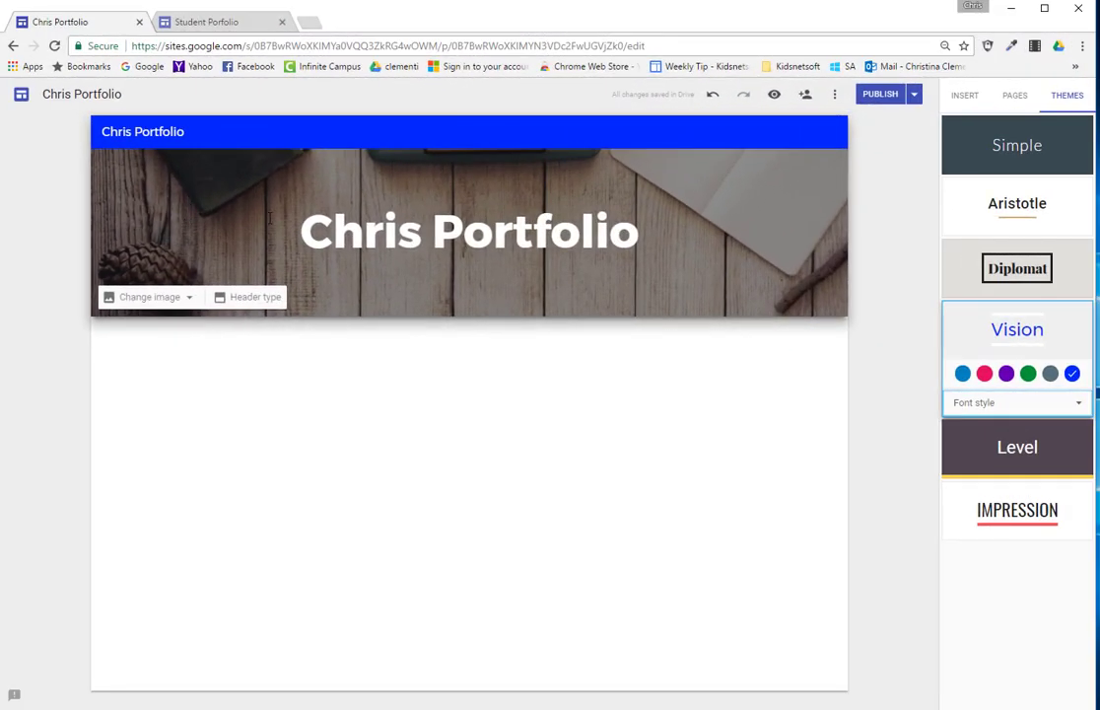
Use the Banner header type and replace its image with the Girl Reading photo from an image search for "female student"
click(247, 297)
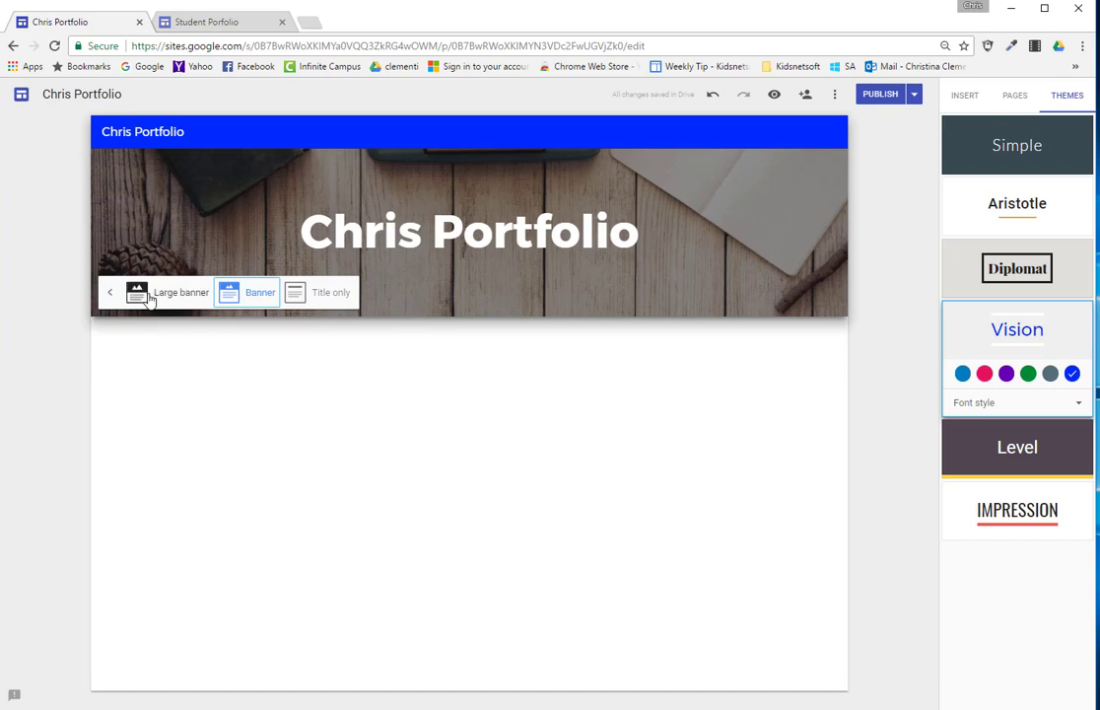
click(254, 293)
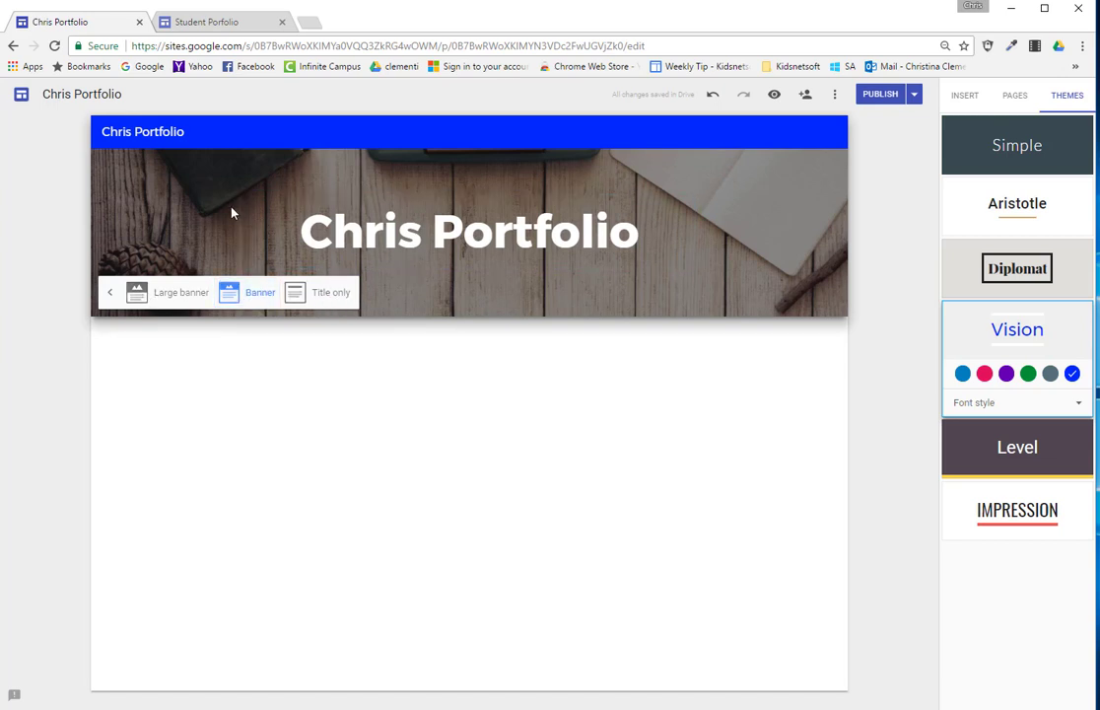
click(190, 302)
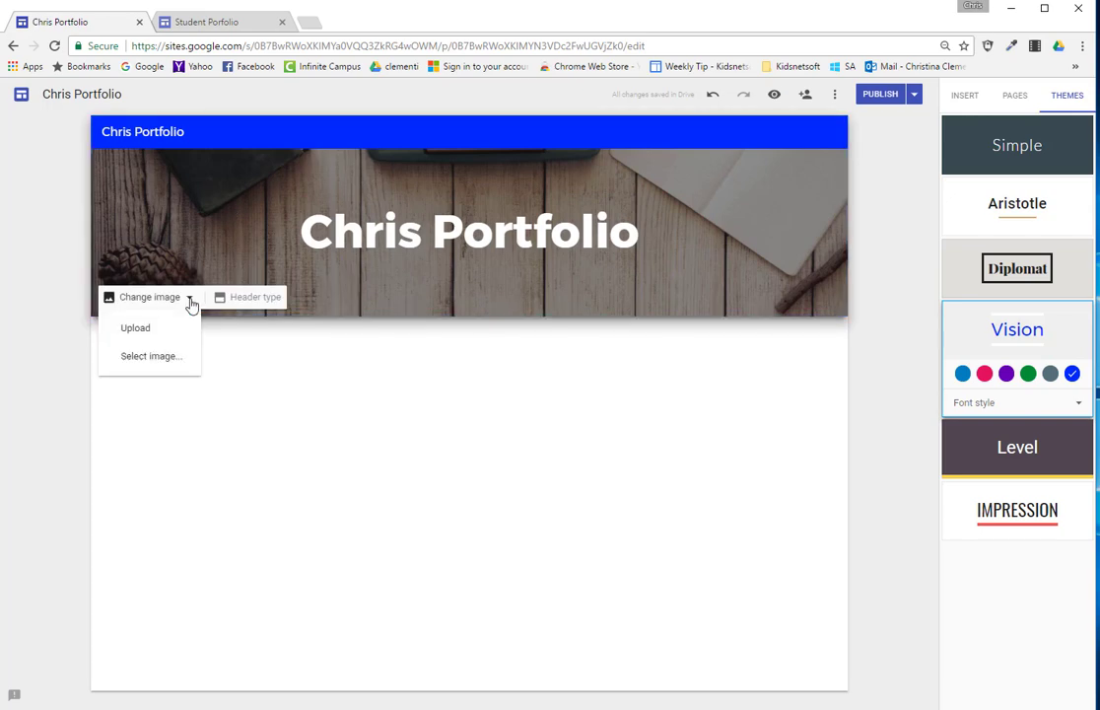
click(149, 359)
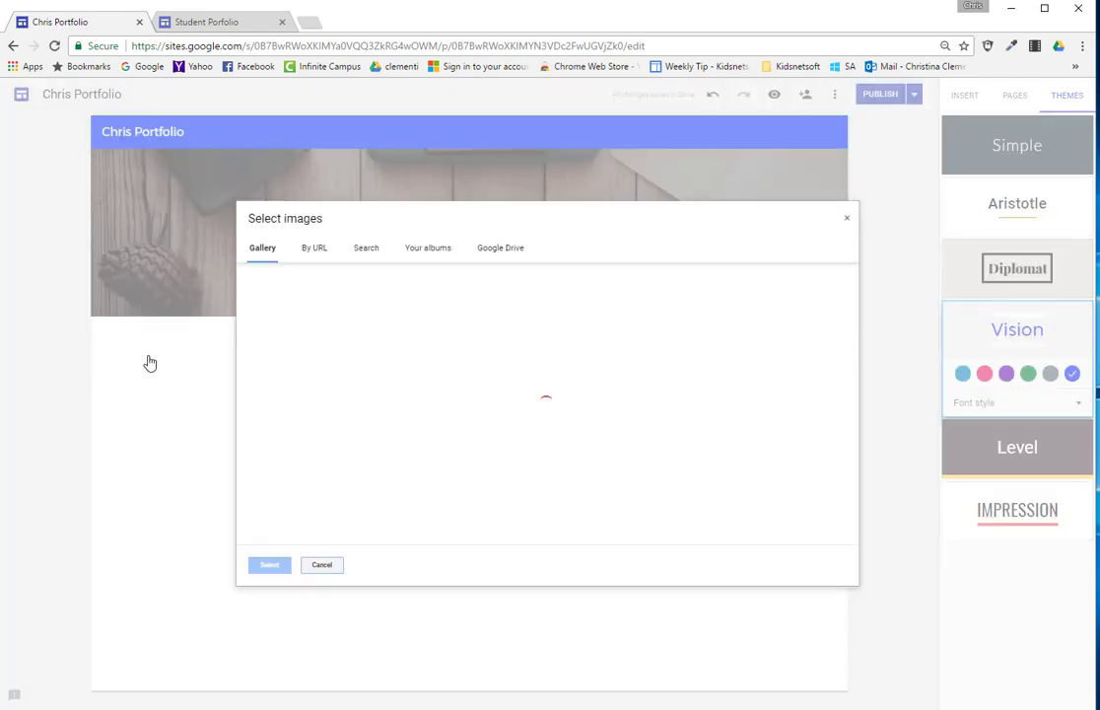
click(356, 252)
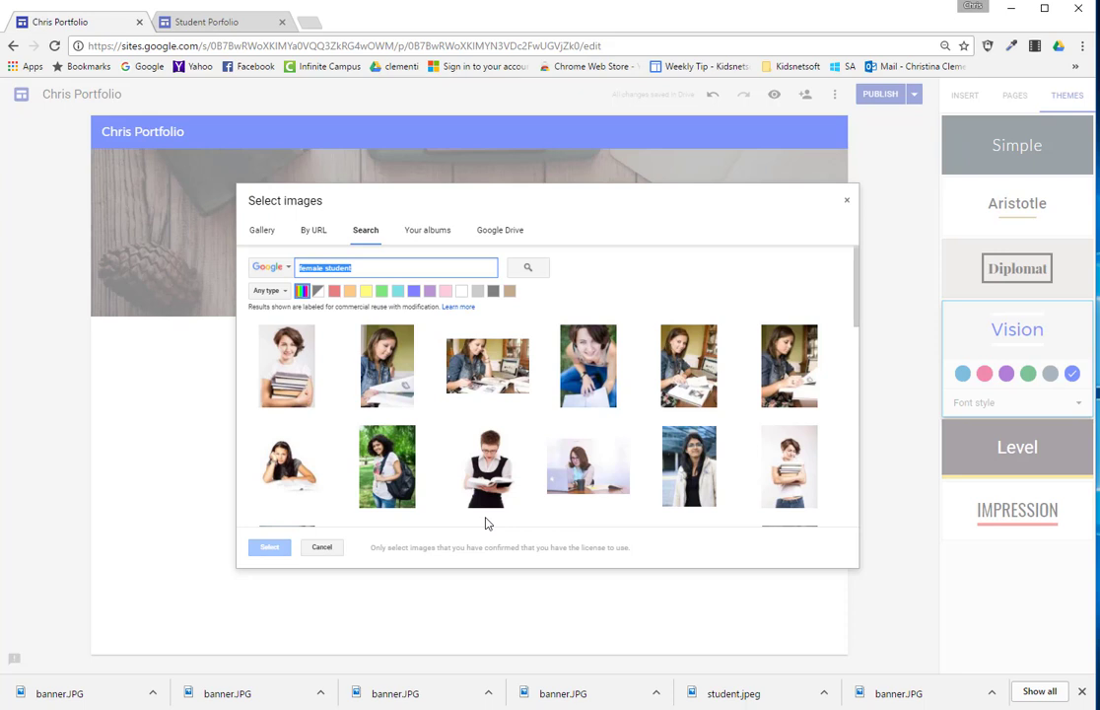
click(484, 367)
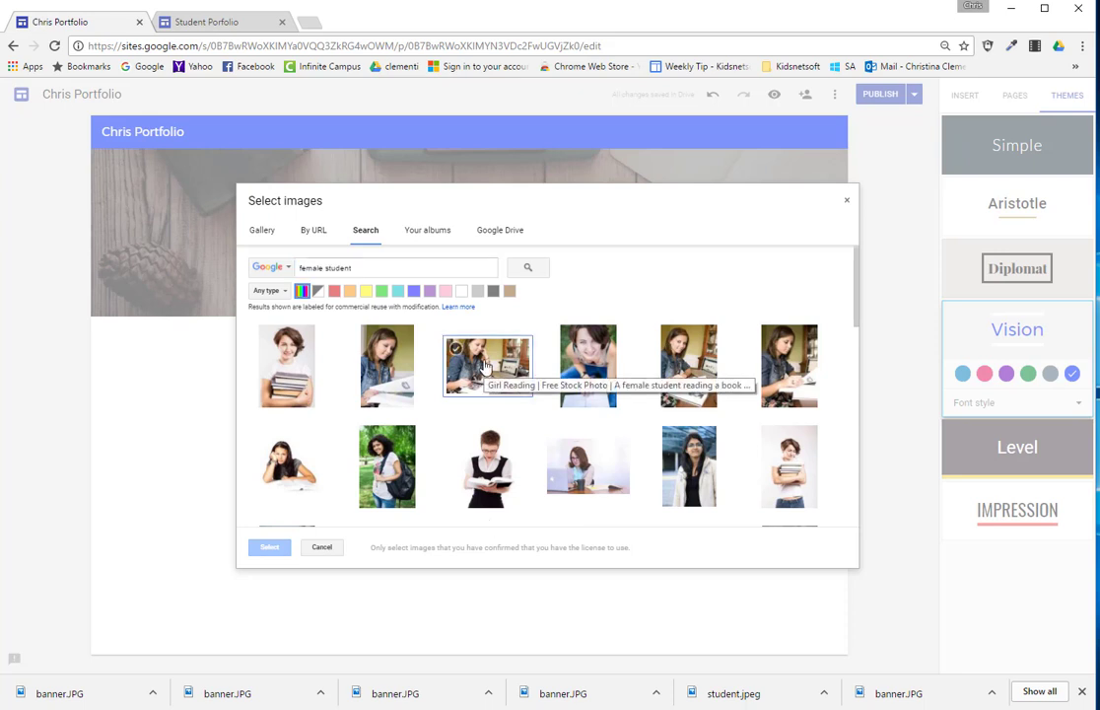
double_click(484, 367)
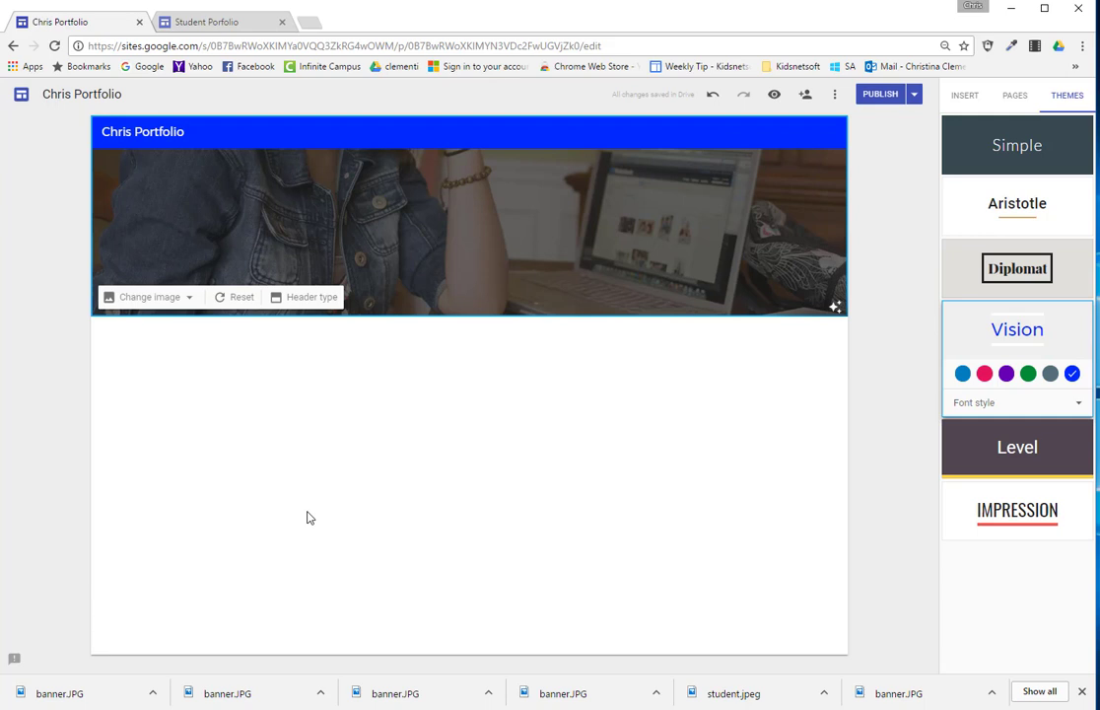
Search Google Images in a new browser tab for "female student"
click(309, 23)
click(485, 295)
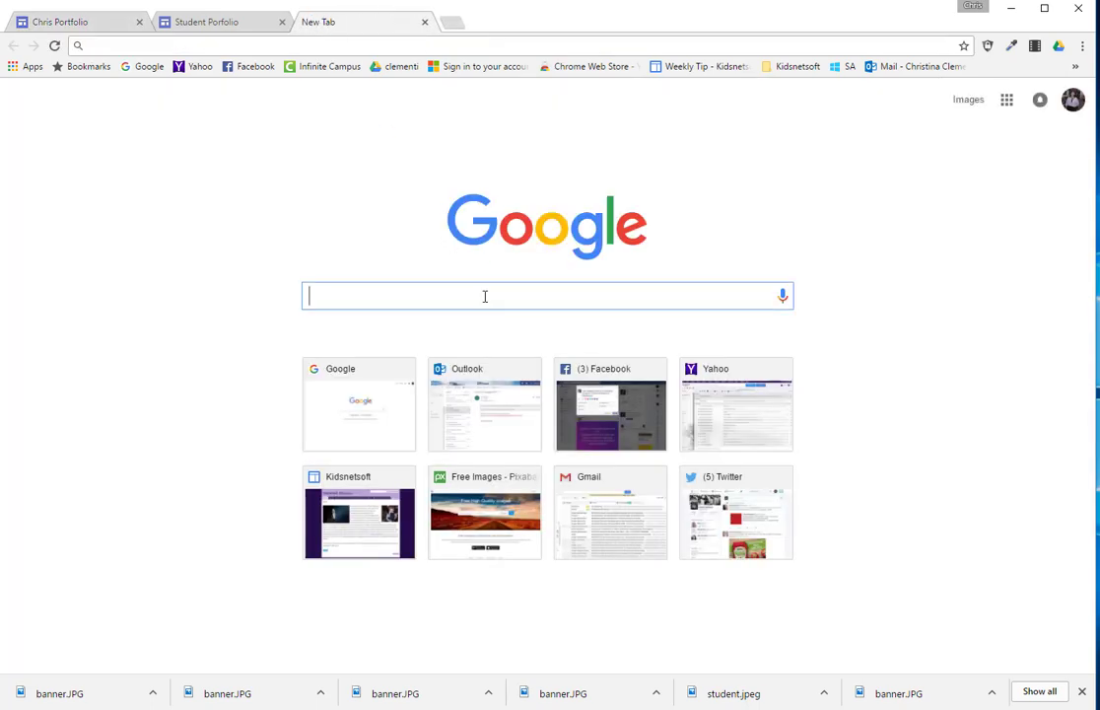
text(female)
key(Return)
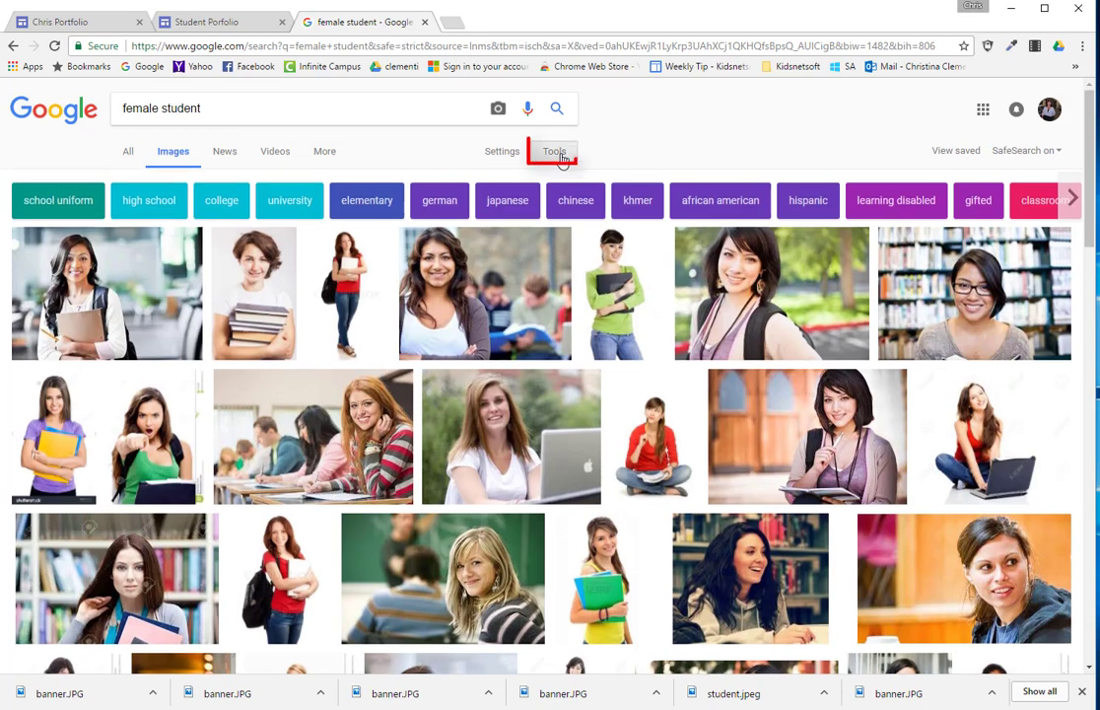
Filter the image results to Large size and usage rights Labeled for reuse with modification
click(558, 154)
click(130, 183)
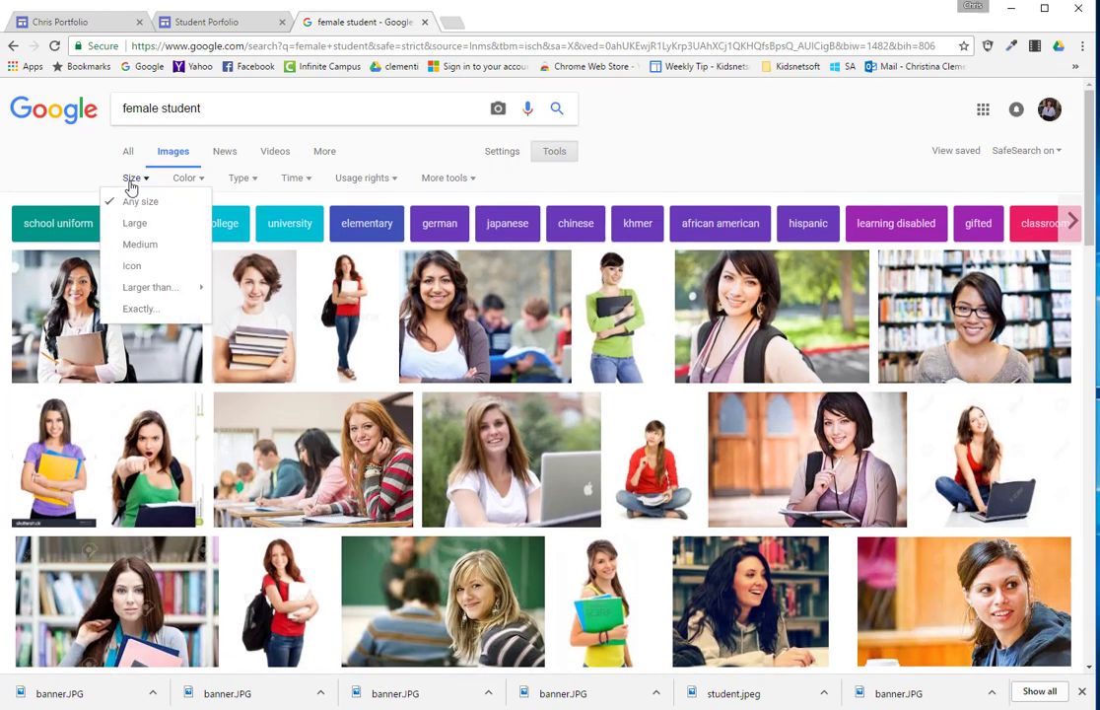
click(133, 225)
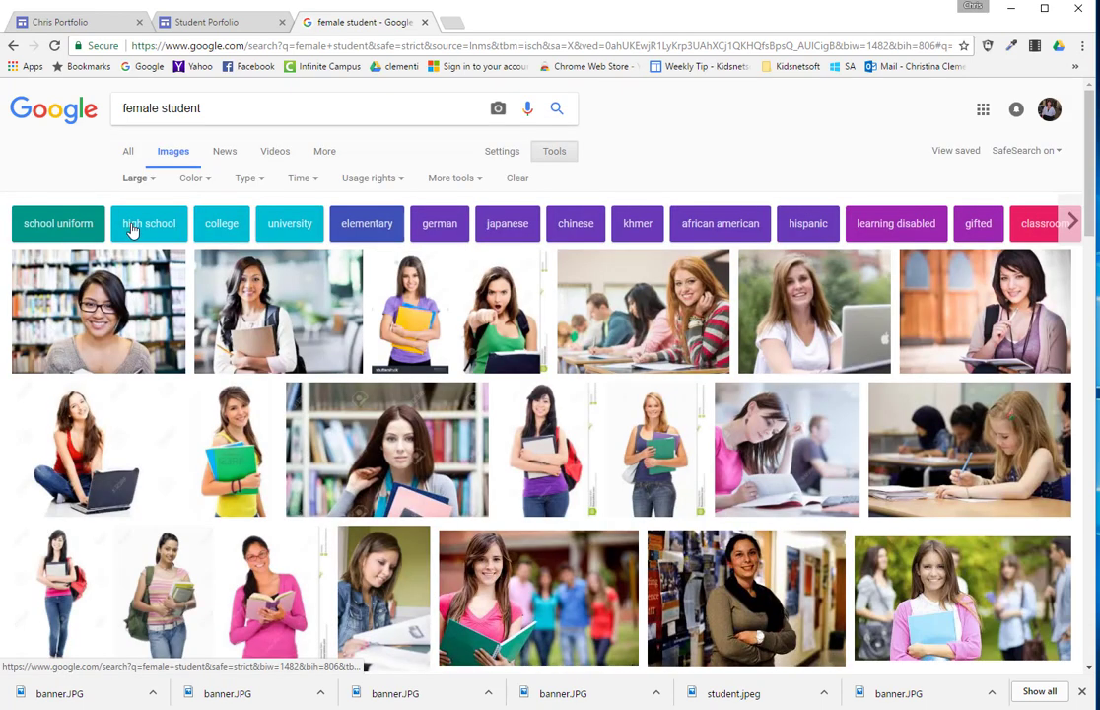
click(360, 179)
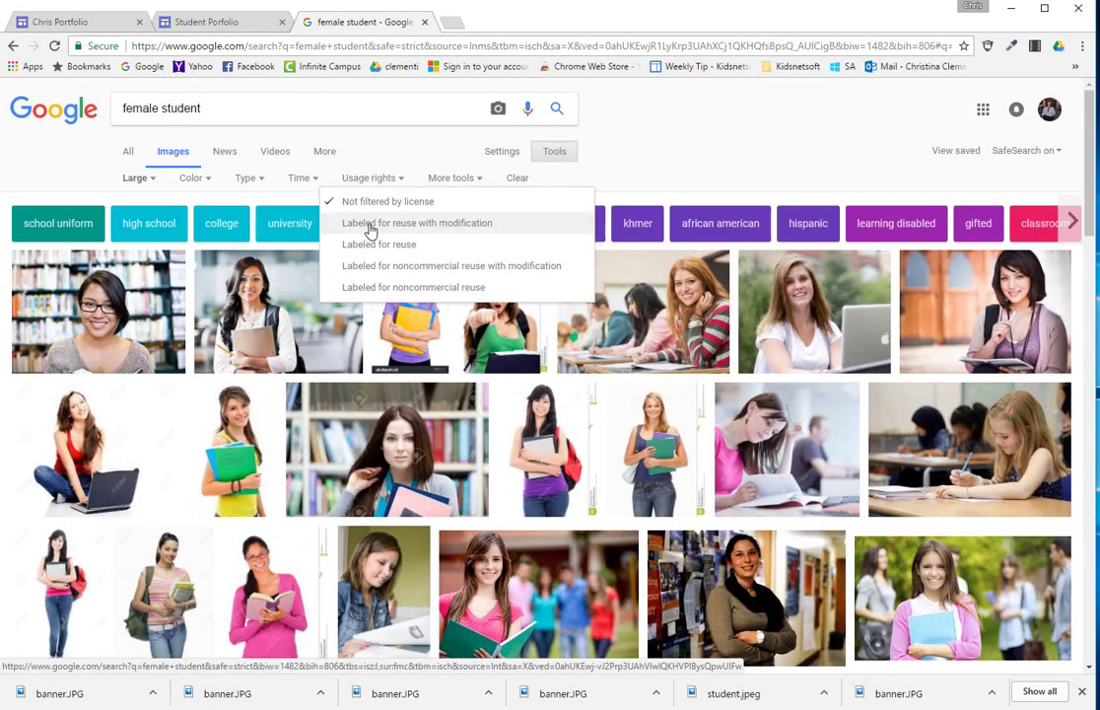
click(371, 229)
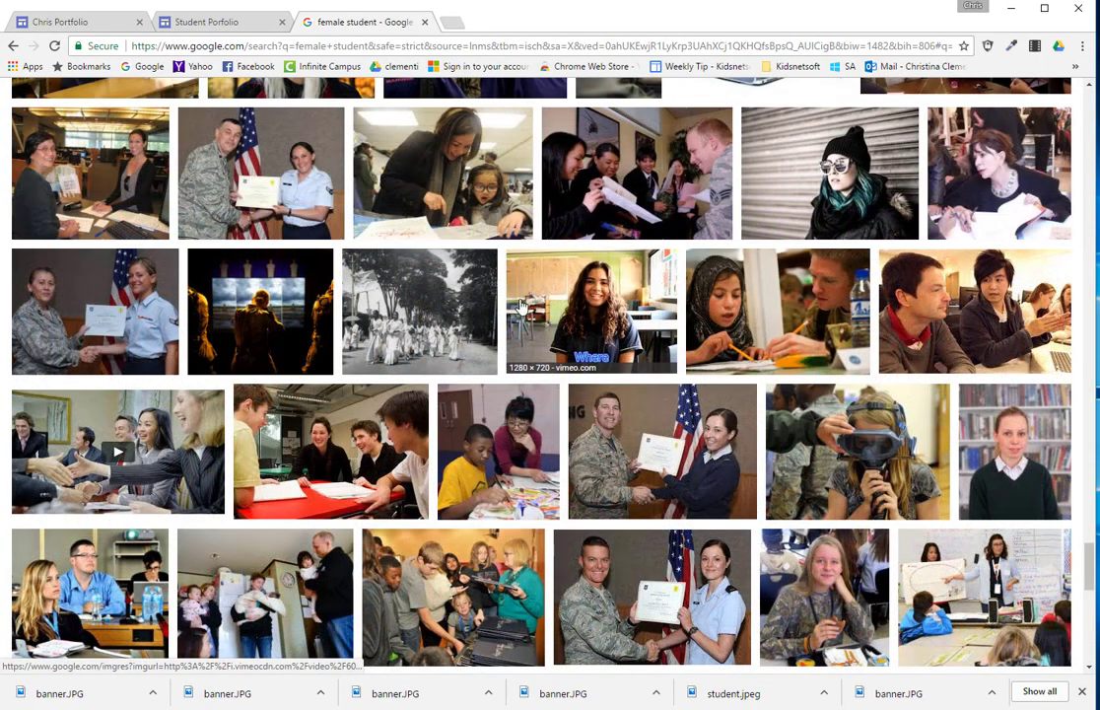
Open the 1280 × 720 classroom photo of the smiling curly-haired girl at full size and start saving it as a file
click(520, 307)
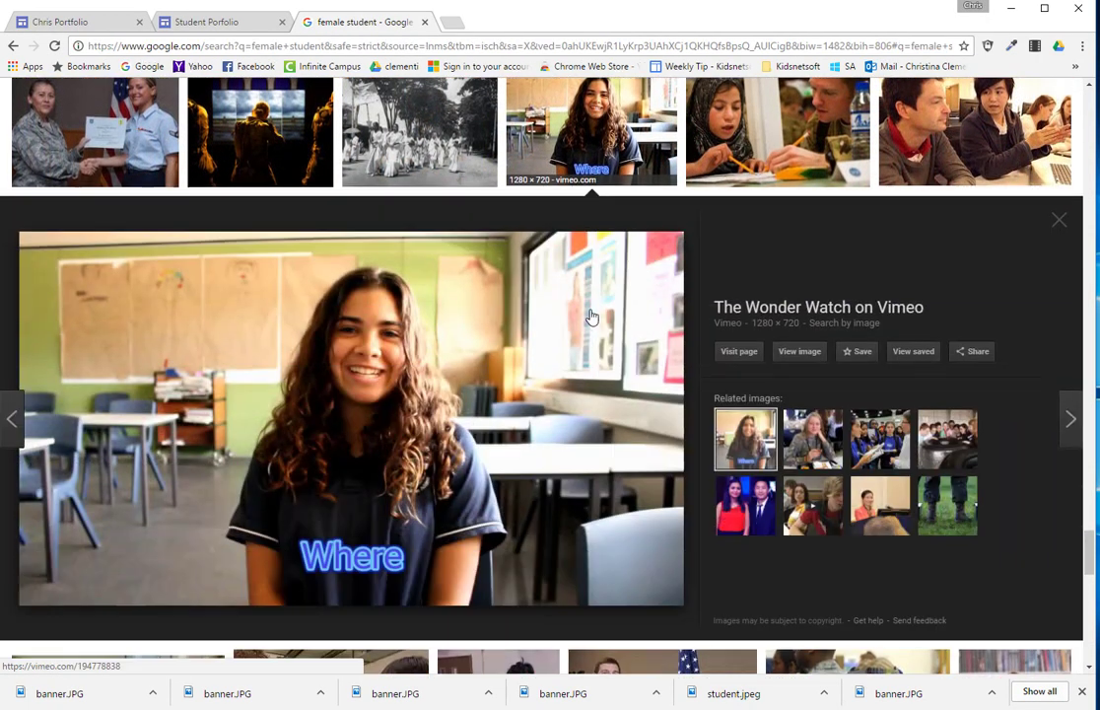
click(799, 351)
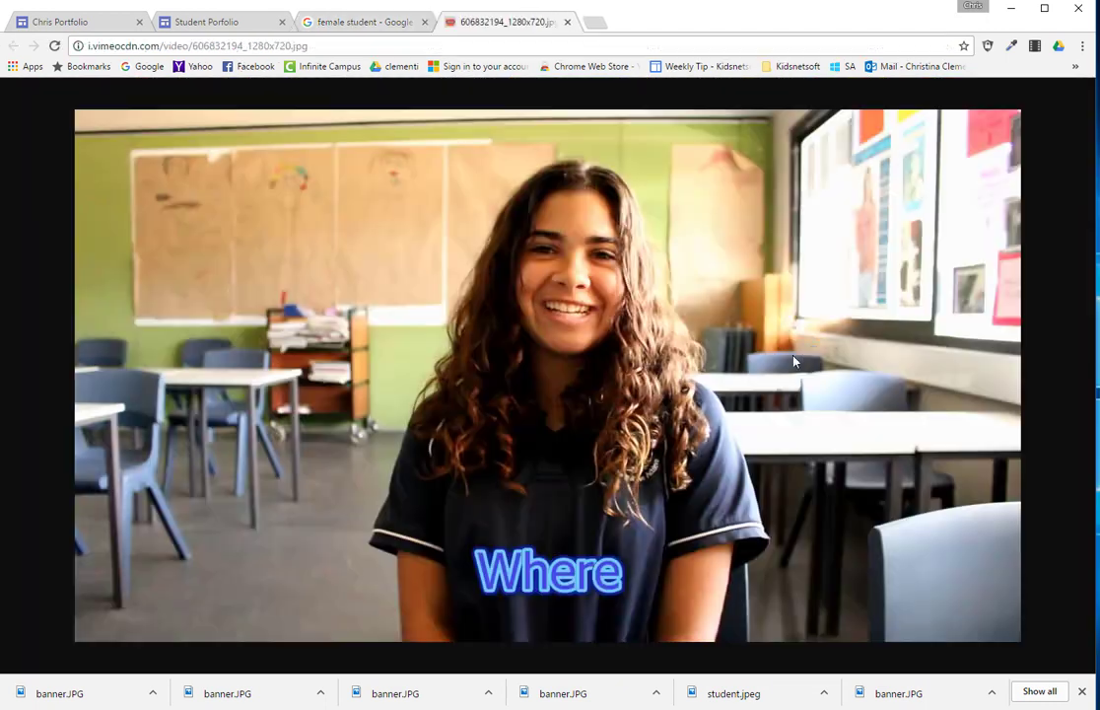
right_click(434, 229)
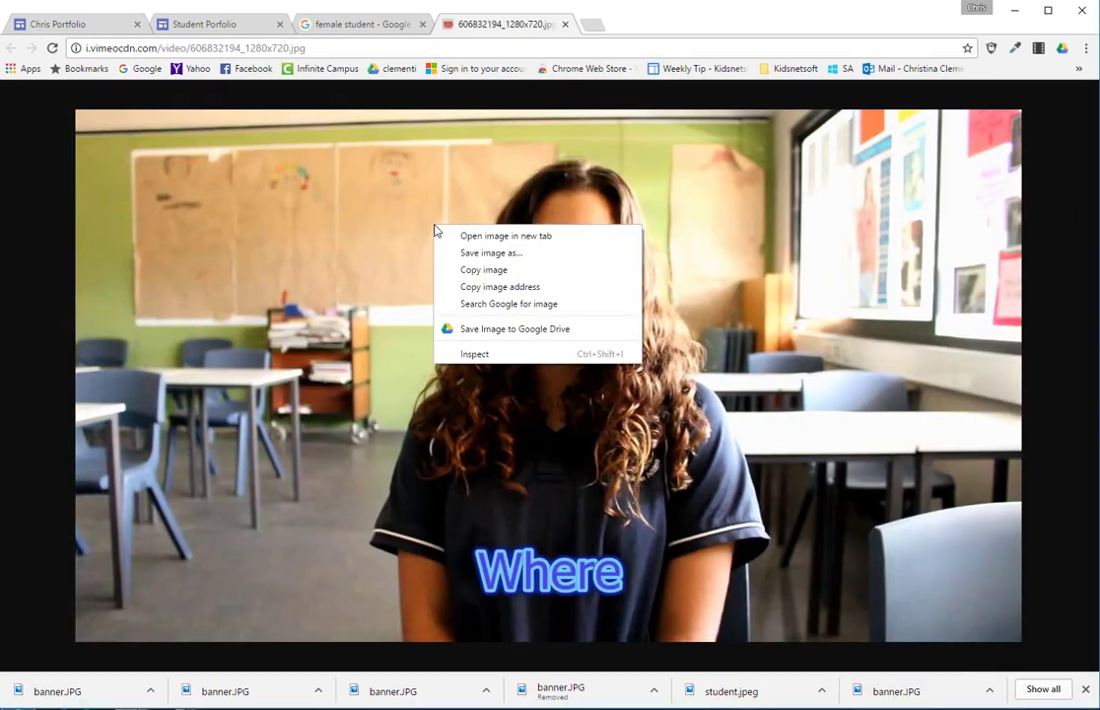
click(487, 252)
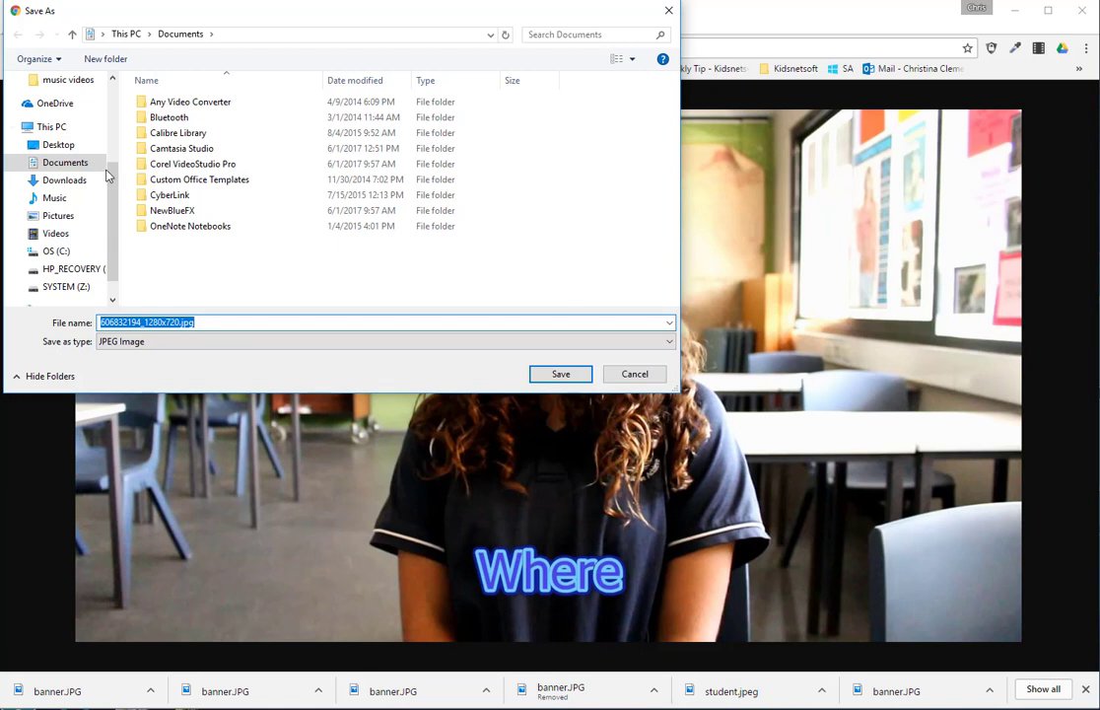
Create a new folder named portfolio on the Desktop within the save dialog
click(55, 145)
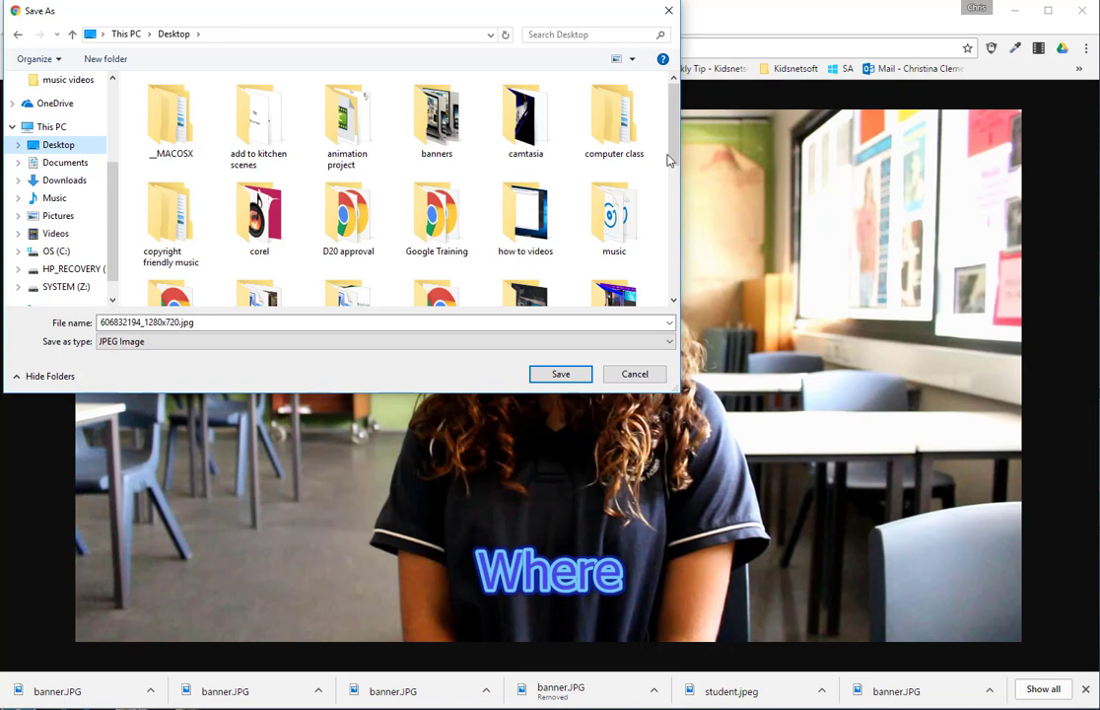
right_click(565, 178)
mouse_move(633, 331)
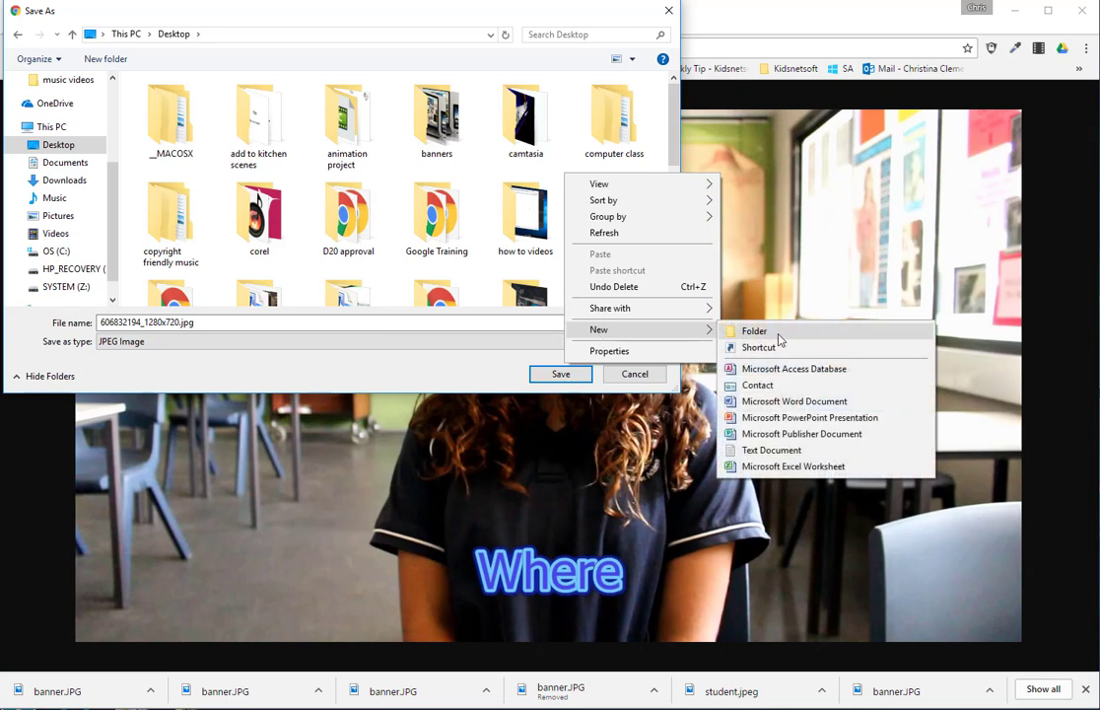
click(756, 331)
text(pcrt)
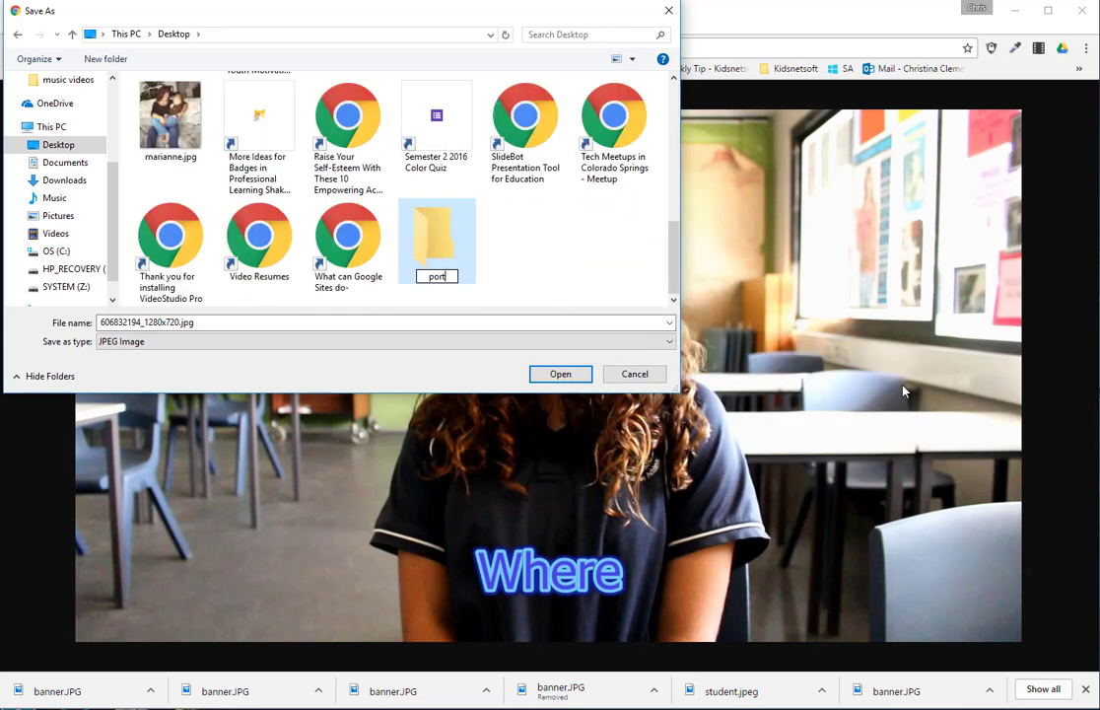
text(folio)
key(Return)
Save the photo as a JPEG named banner in the portfolio folder
key(Return)
click(210, 324)
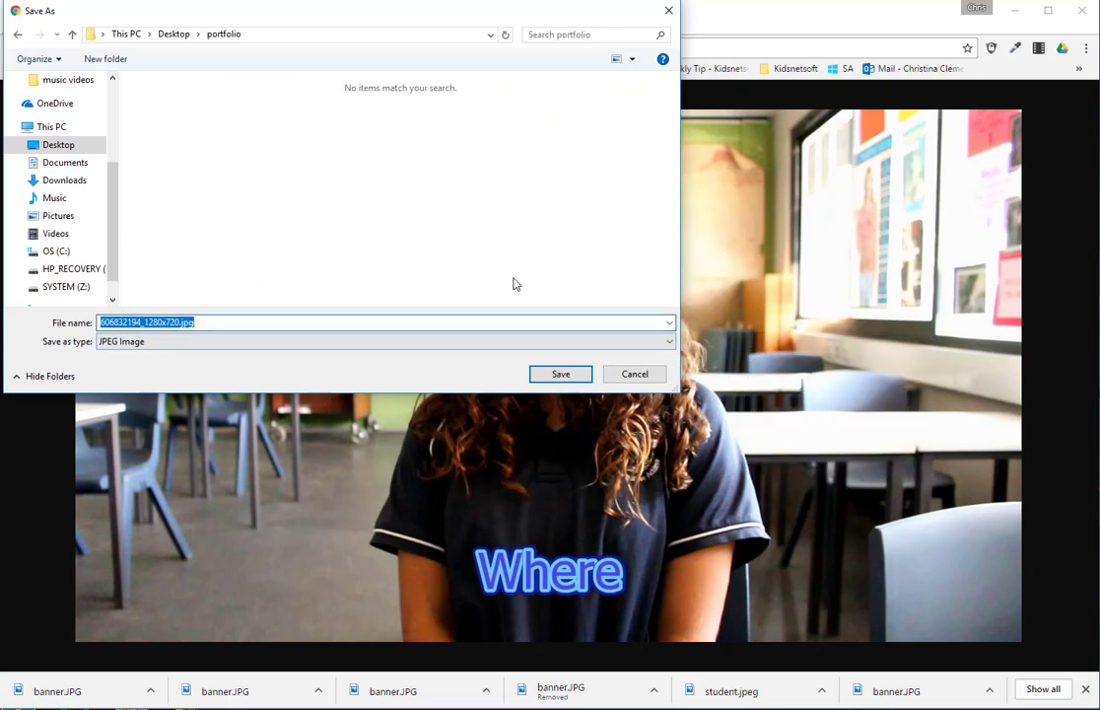
text(banner)
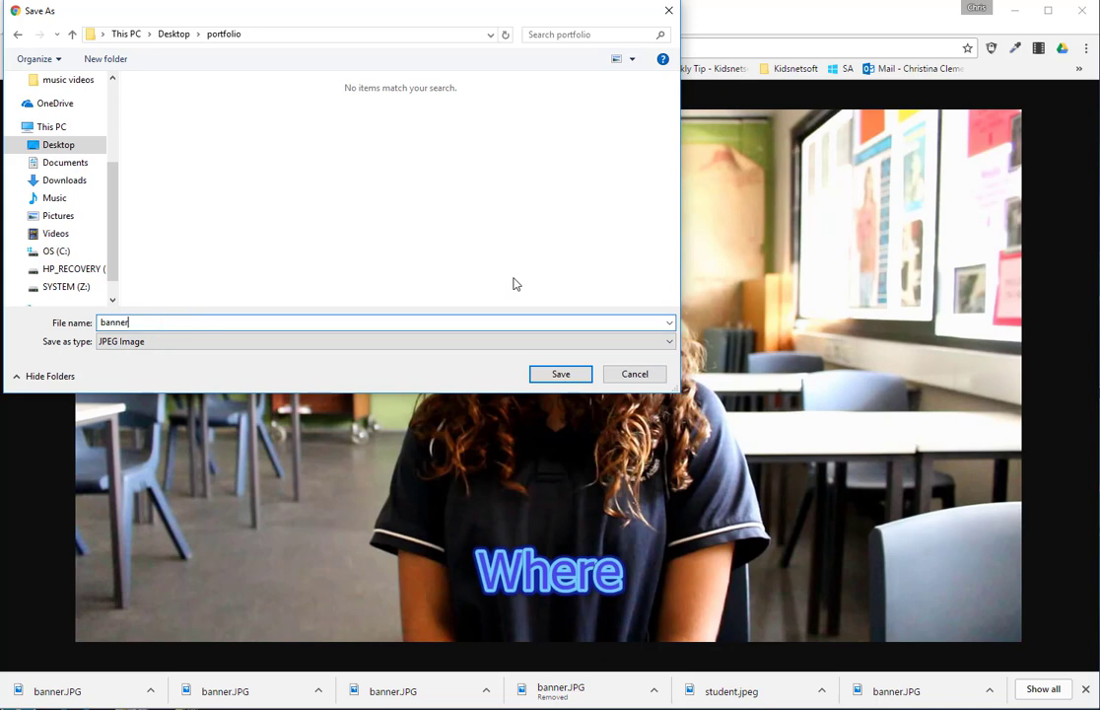
key(Return)
Return to the Chris Portfolio site and upload the uncropped banner.jpg as its header image
click(59, 24)
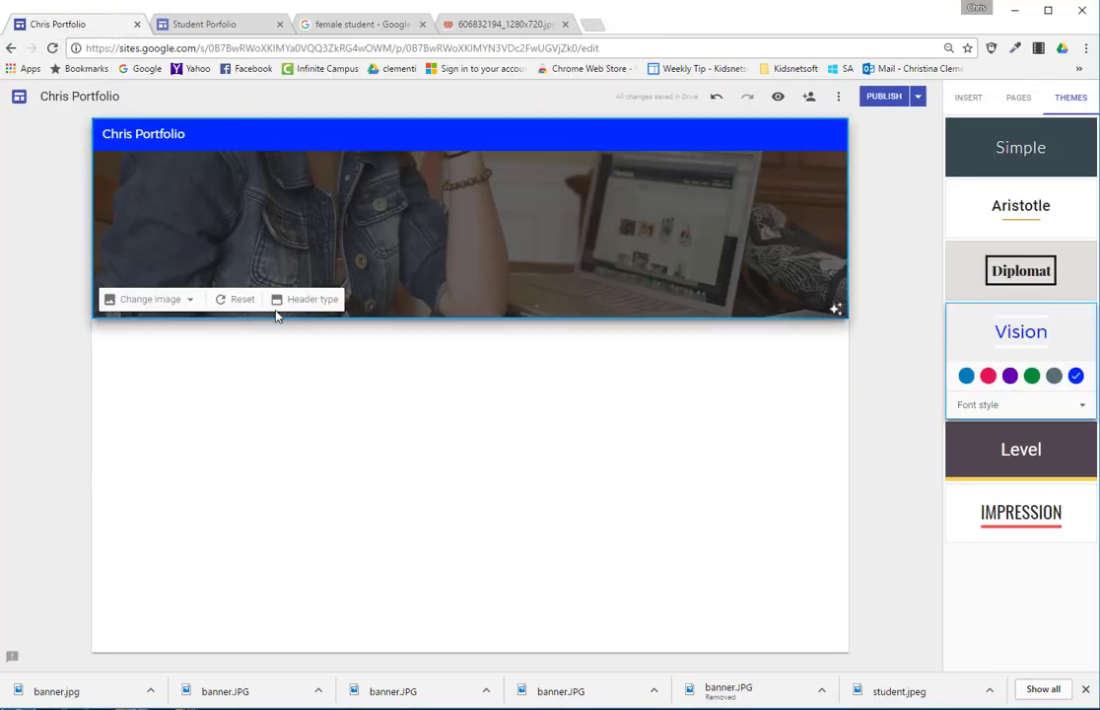
click(187, 301)
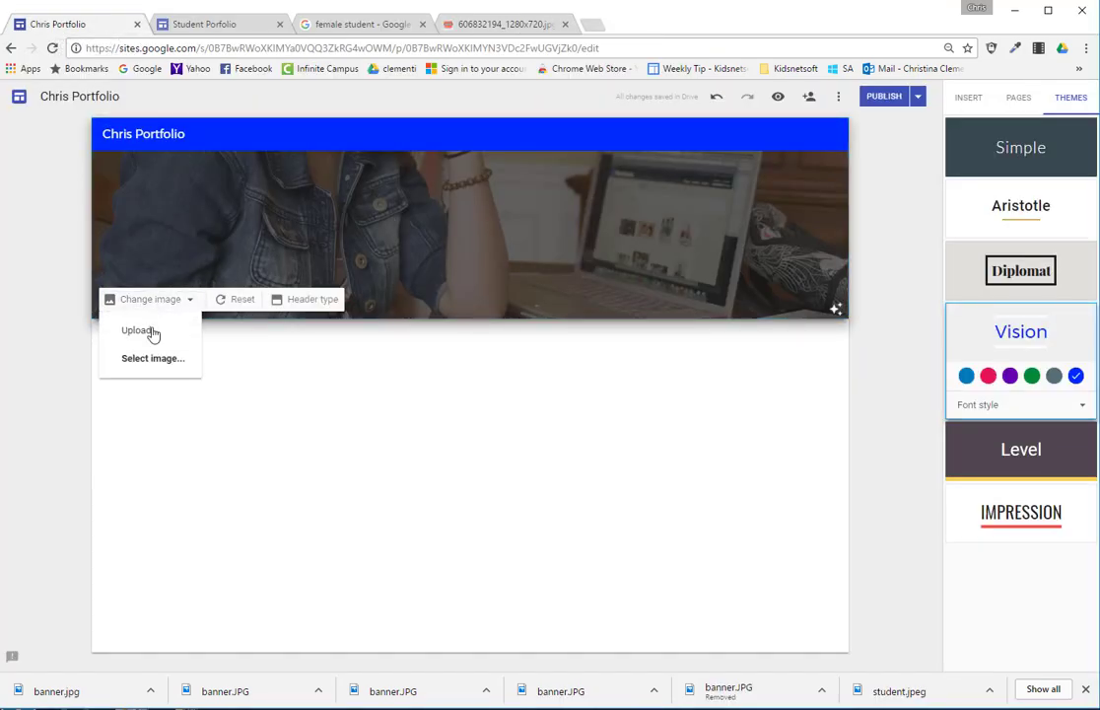
click(138, 330)
key(Return)
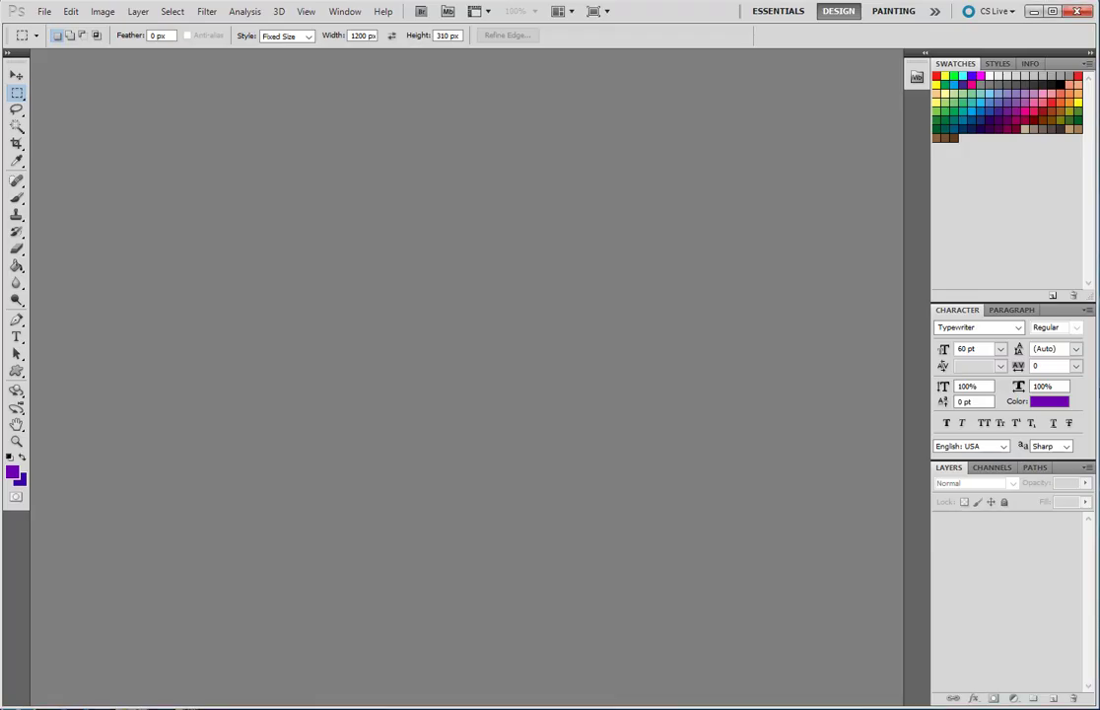
Switch to Photoshop and open banner.jpg from the portfolio folder
click(45, 12)
click(52, 38)
double_click(482, 198)
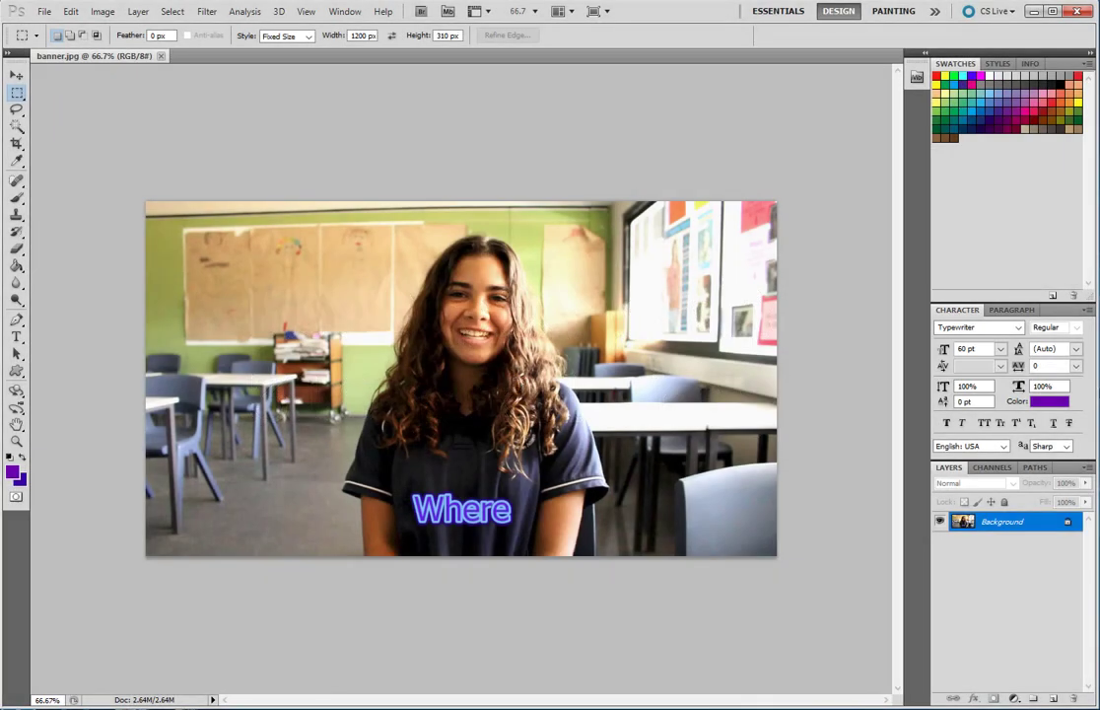
Place a Fixed Size rectangular selection of 1200 px by 310 px on the photo and move it to the upper edge
click(267, 36)
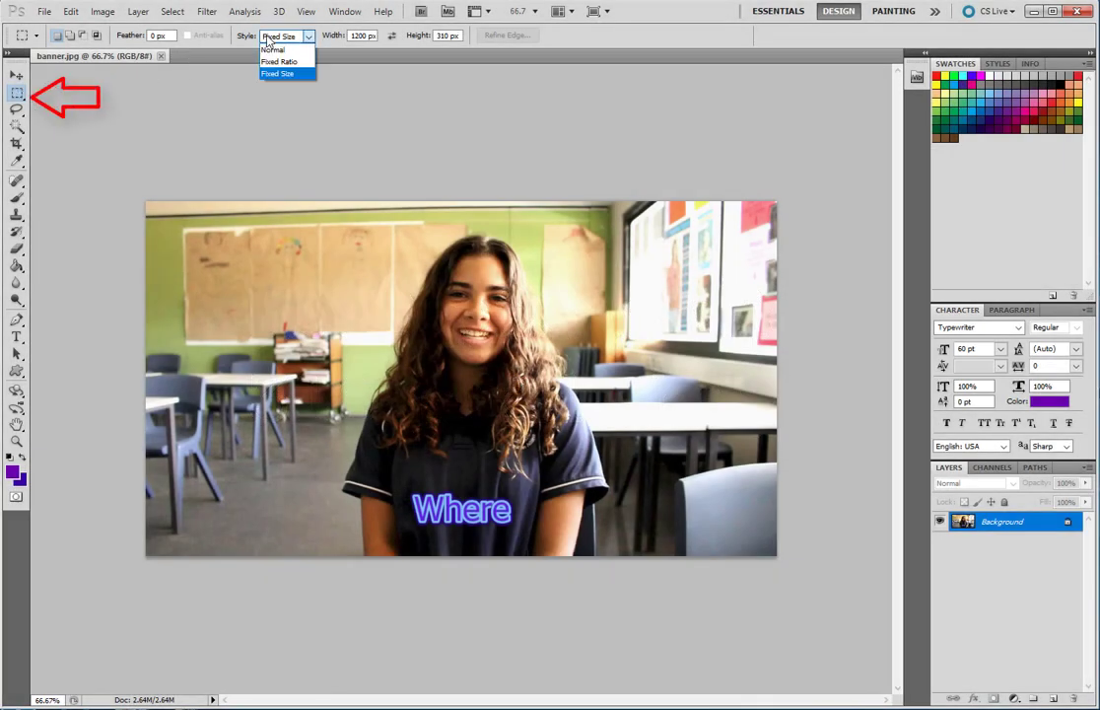
click(355, 36)
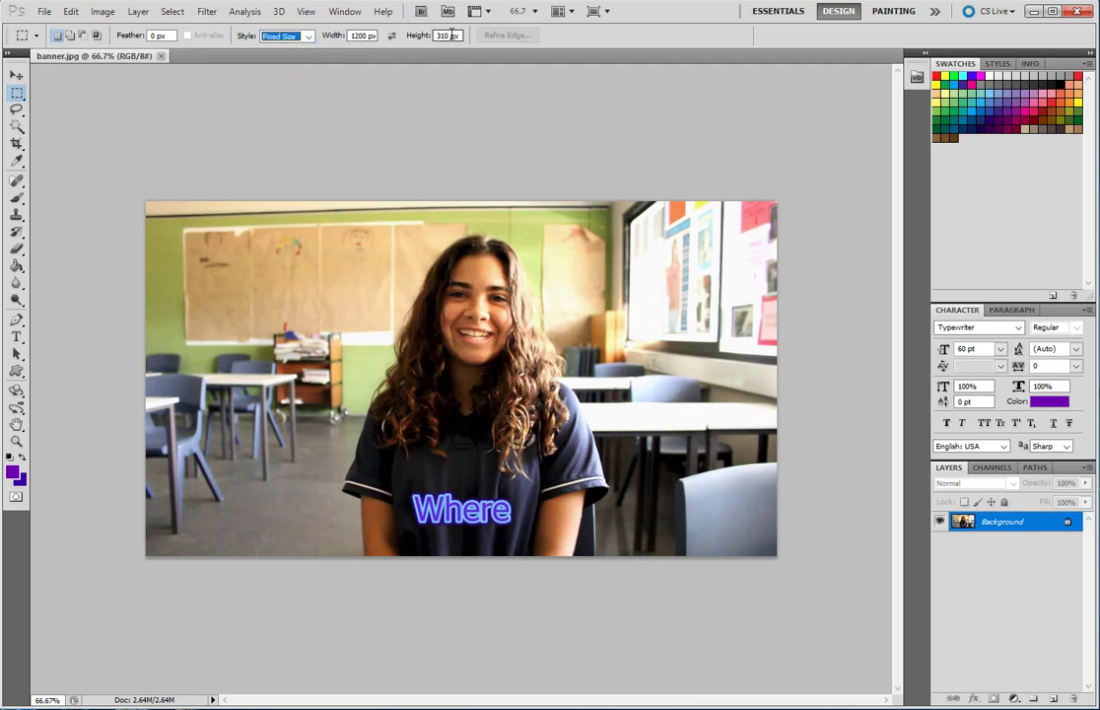
click(164, 228)
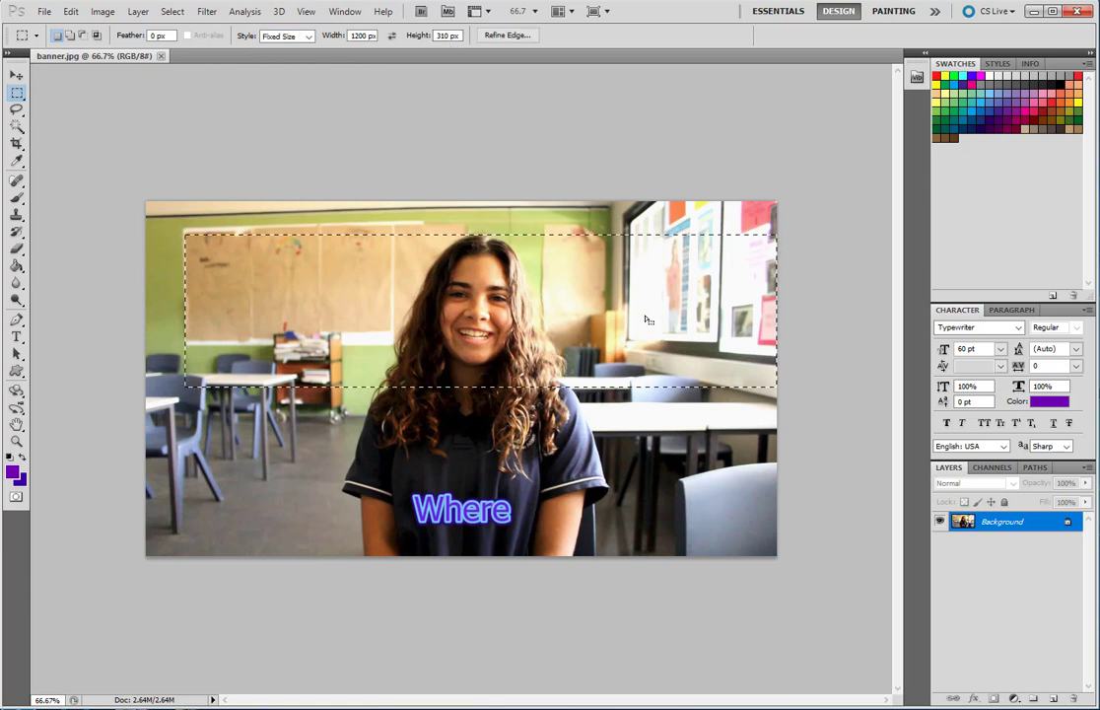
click(763, 168)
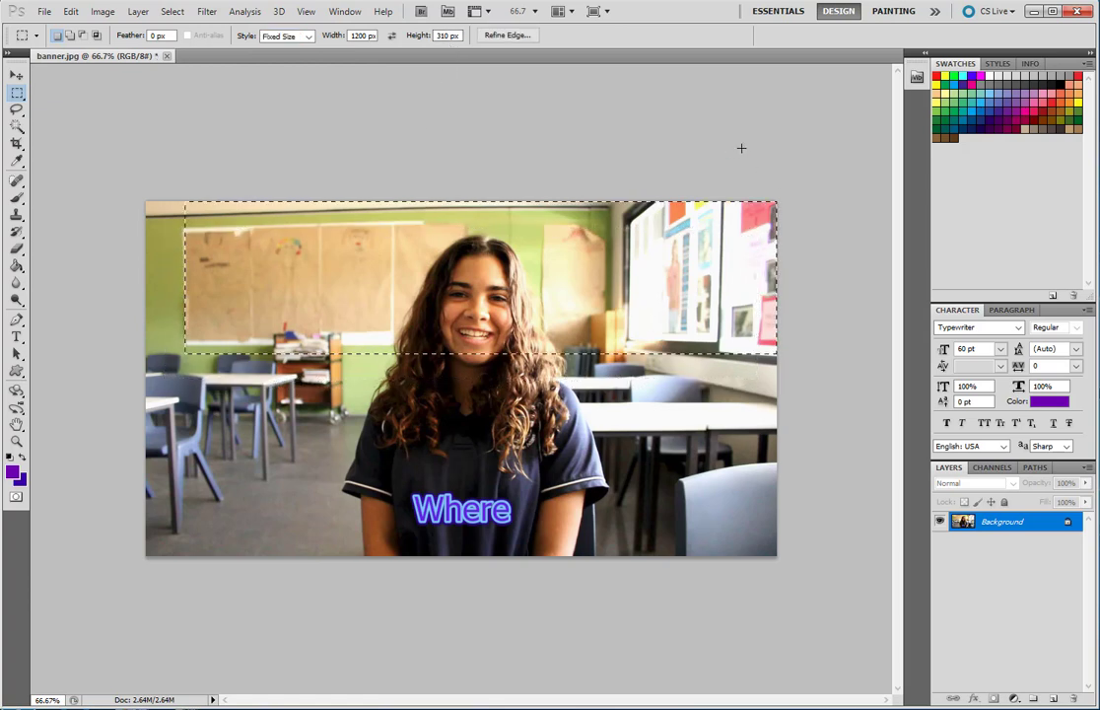
Resize the image to a width of 1200 pixels with proportions constrained
click(104, 10)
click(135, 119)
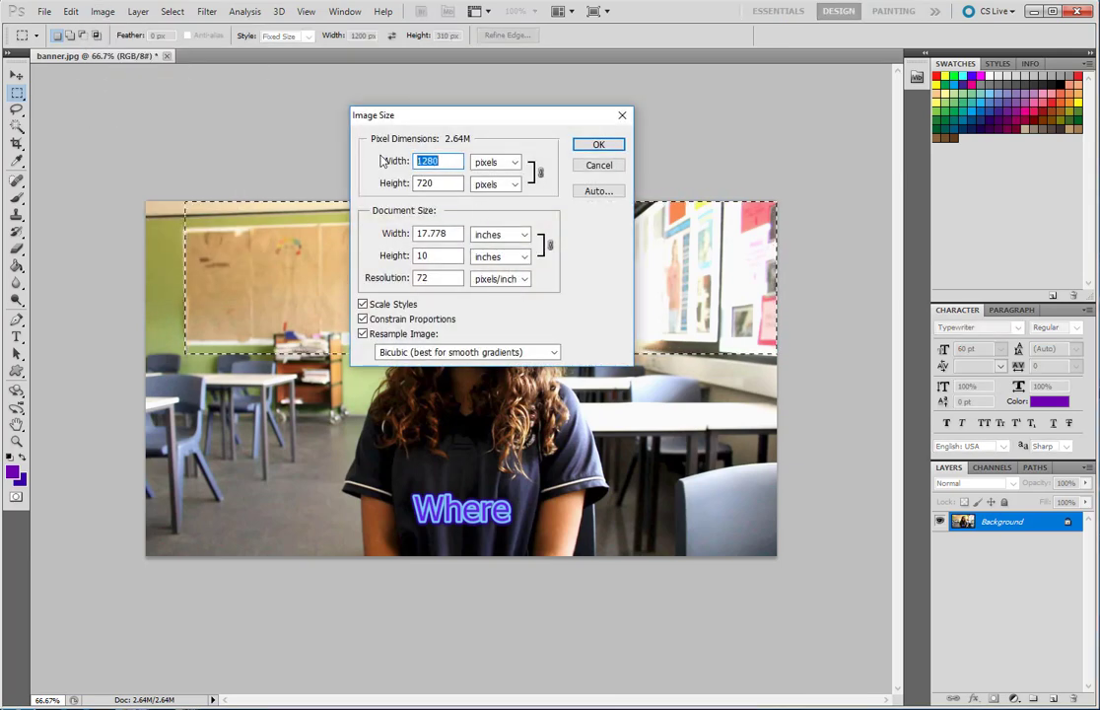
text(1200)
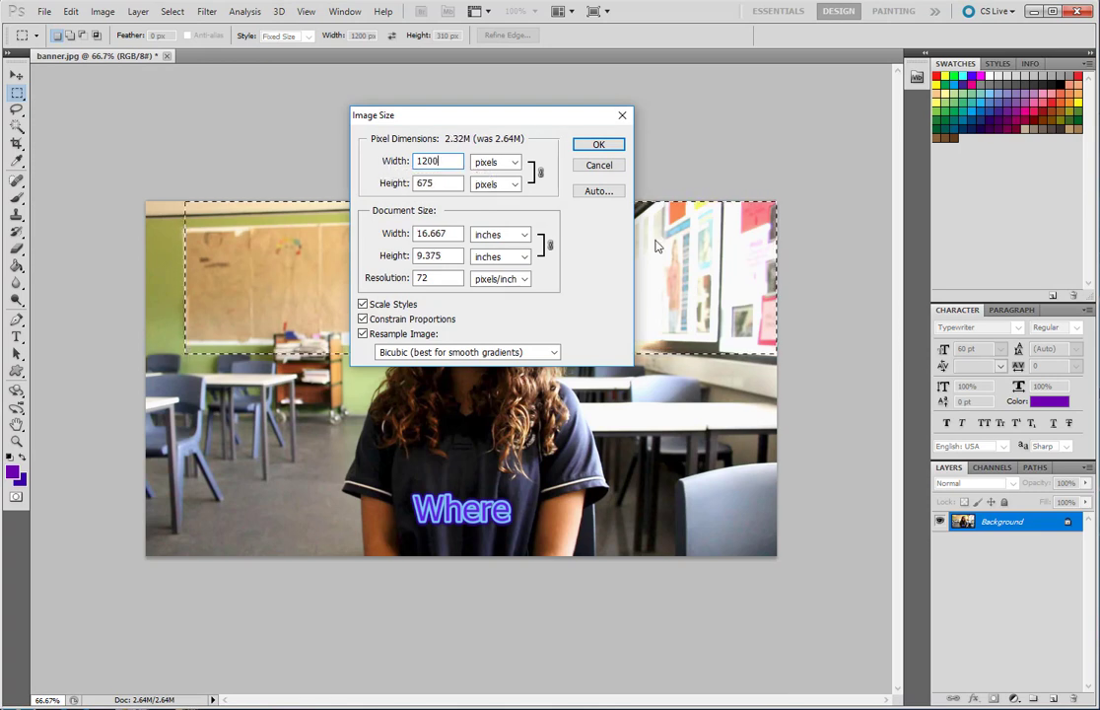
click(587, 147)
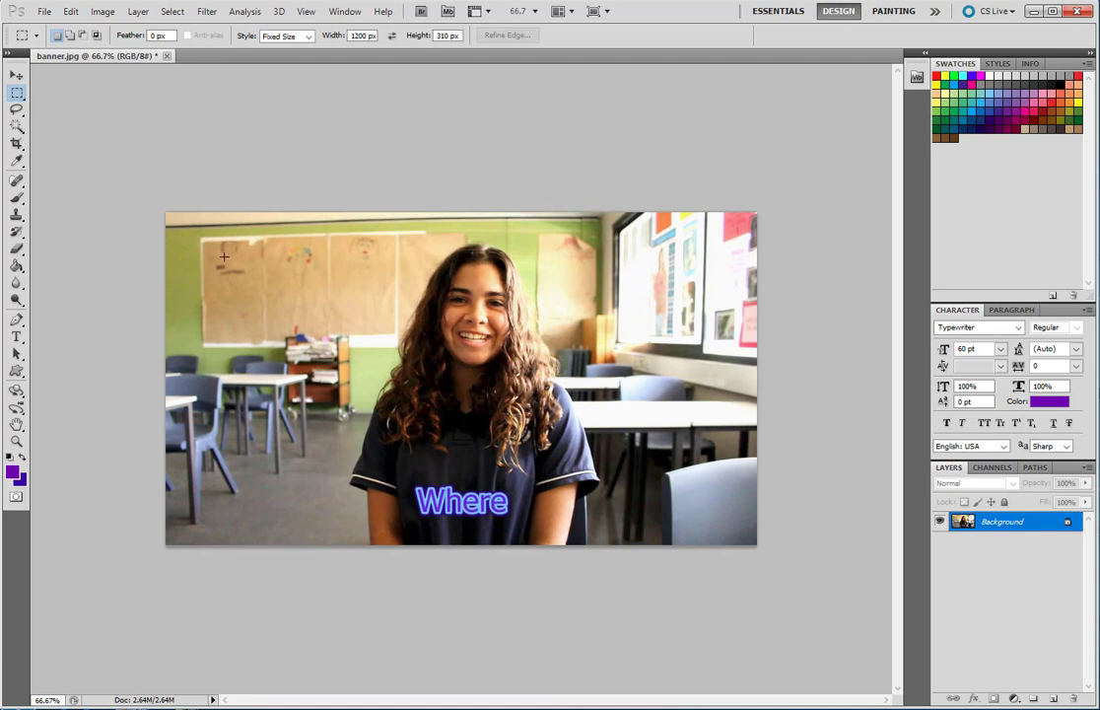
Crop the photo to a full-width 1200 px by 310 px selection around the girl's face
click(224, 256)
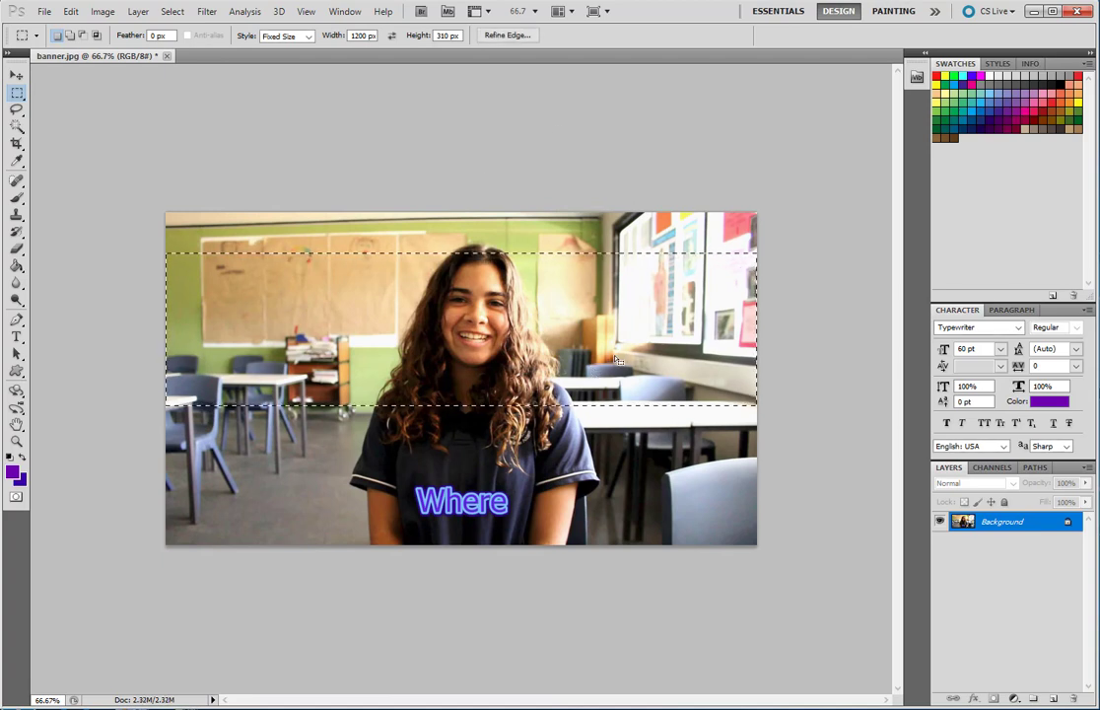
drag(619, 361, 619, 366)
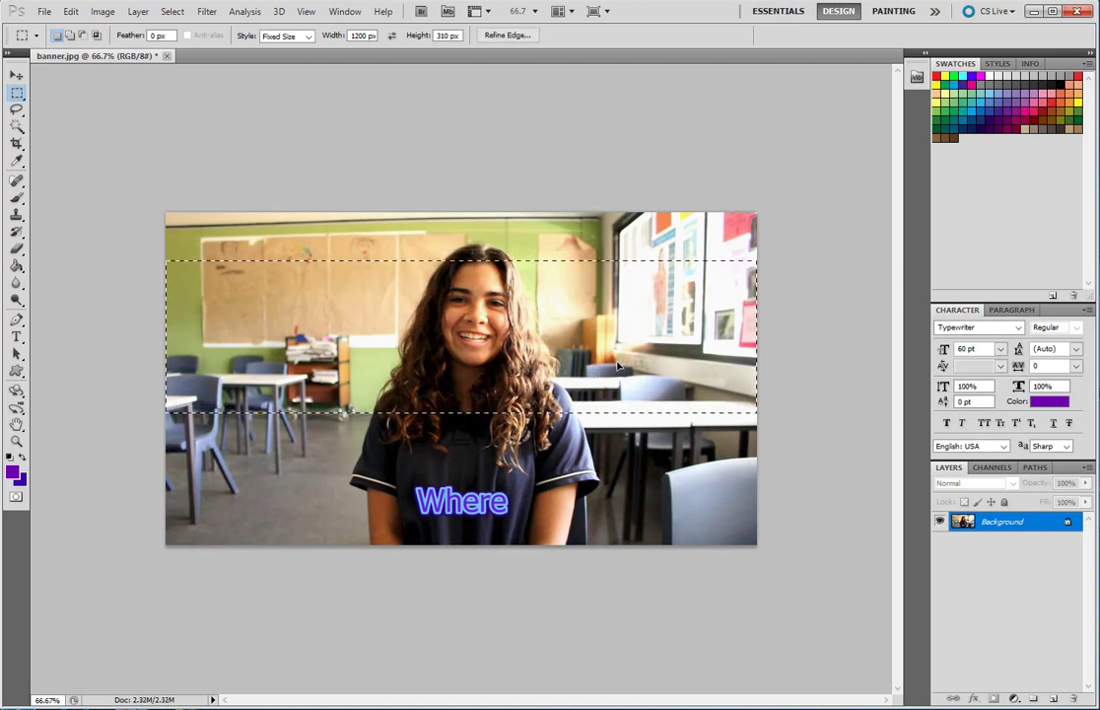
click(103, 11)
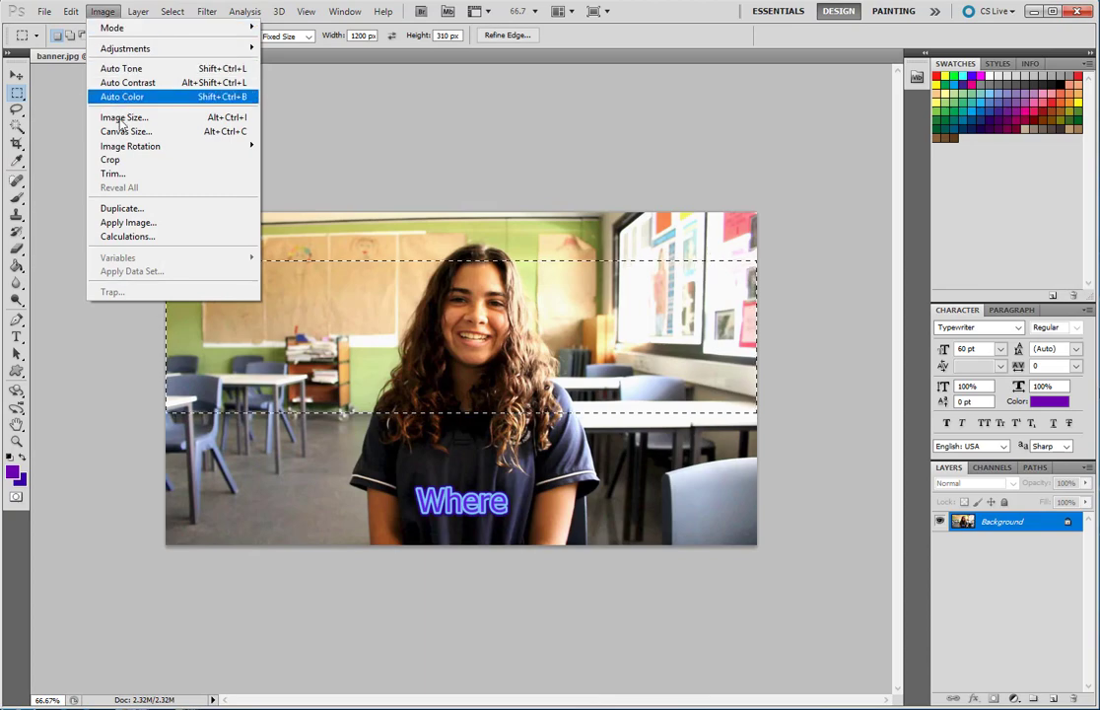
click(128, 160)
Save the cropped image as banner.jpg in the portfolio folder, in JPEG format with quality 10 (Maximum)
click(44, 10)
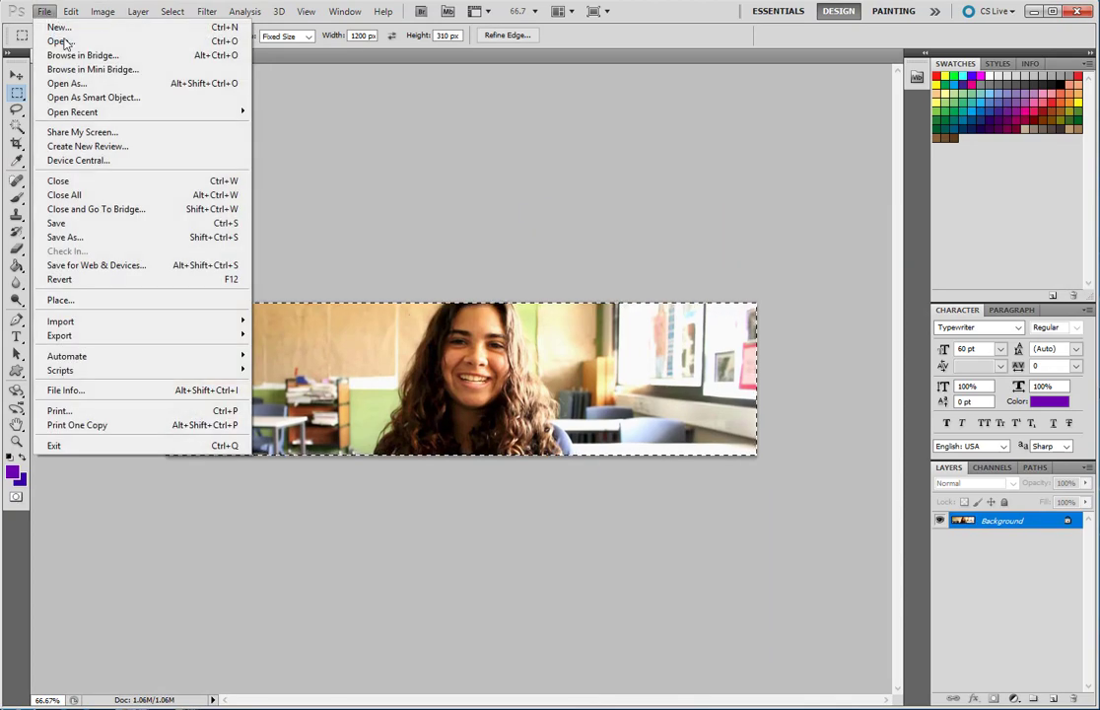
click(93, 236)
click(563, 375)
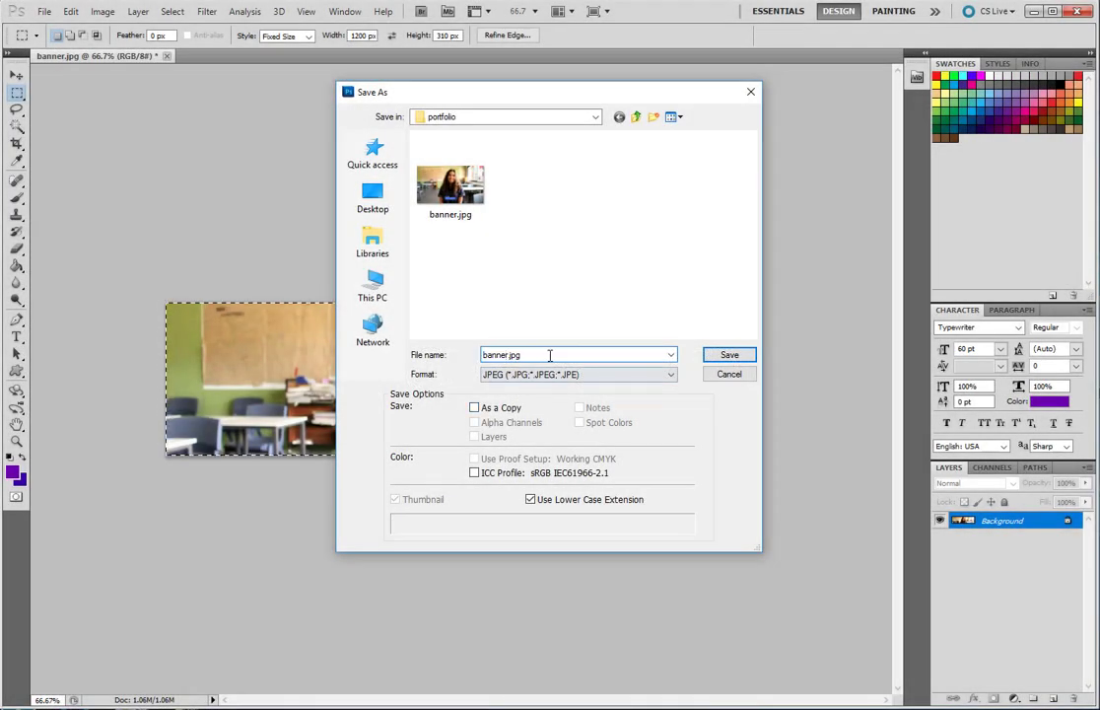
click(728, 353)
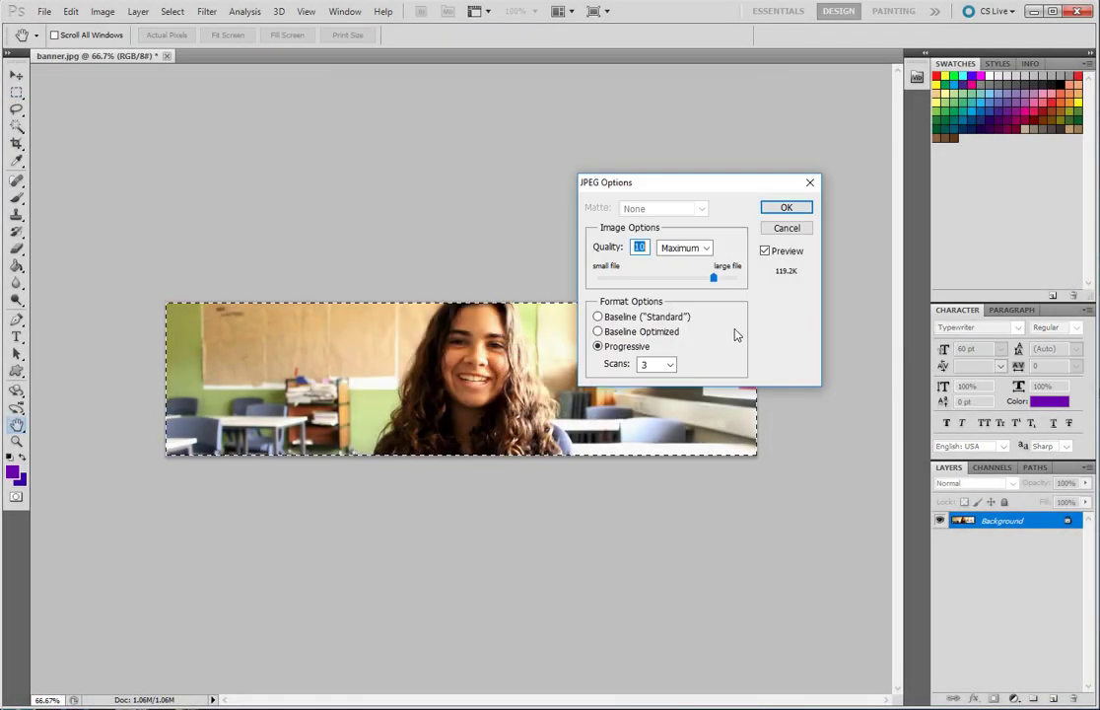
click(786, 207)
key(m)
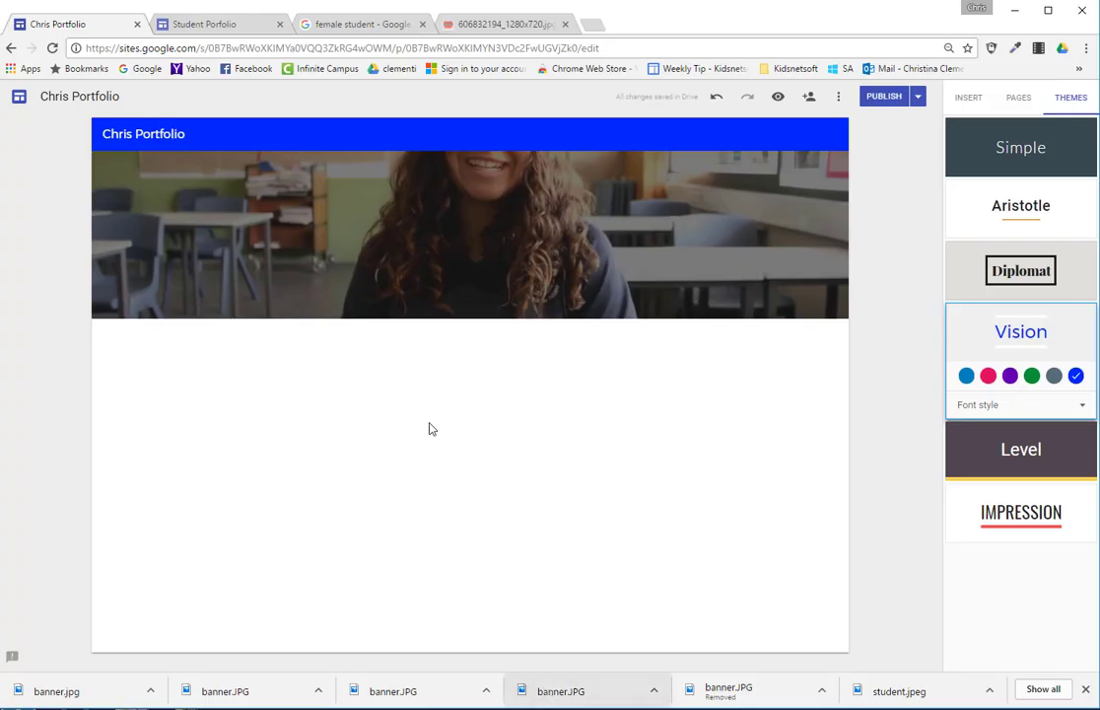
Switch back to Google Sites, upload the cropped banner.jpg as the header image and toggle the header's readability adjustment
mouse_move(221, 260)
click(155, 302)
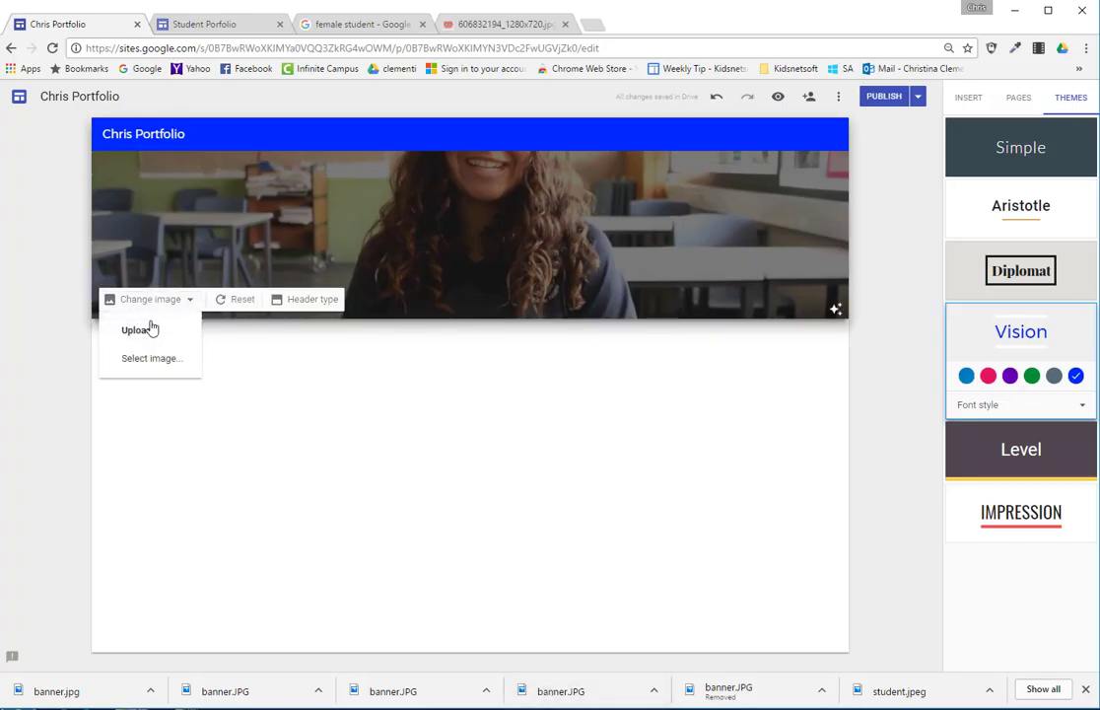
click(146, 331)
double_click(248, 103)
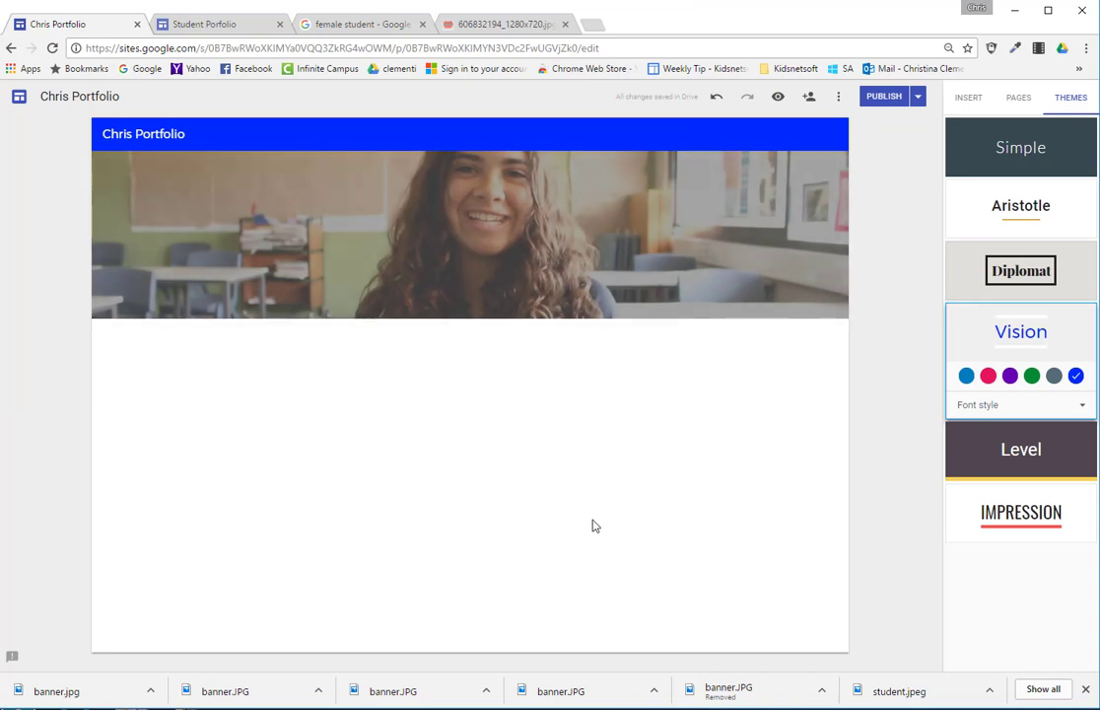
mouse_move(411, 187)
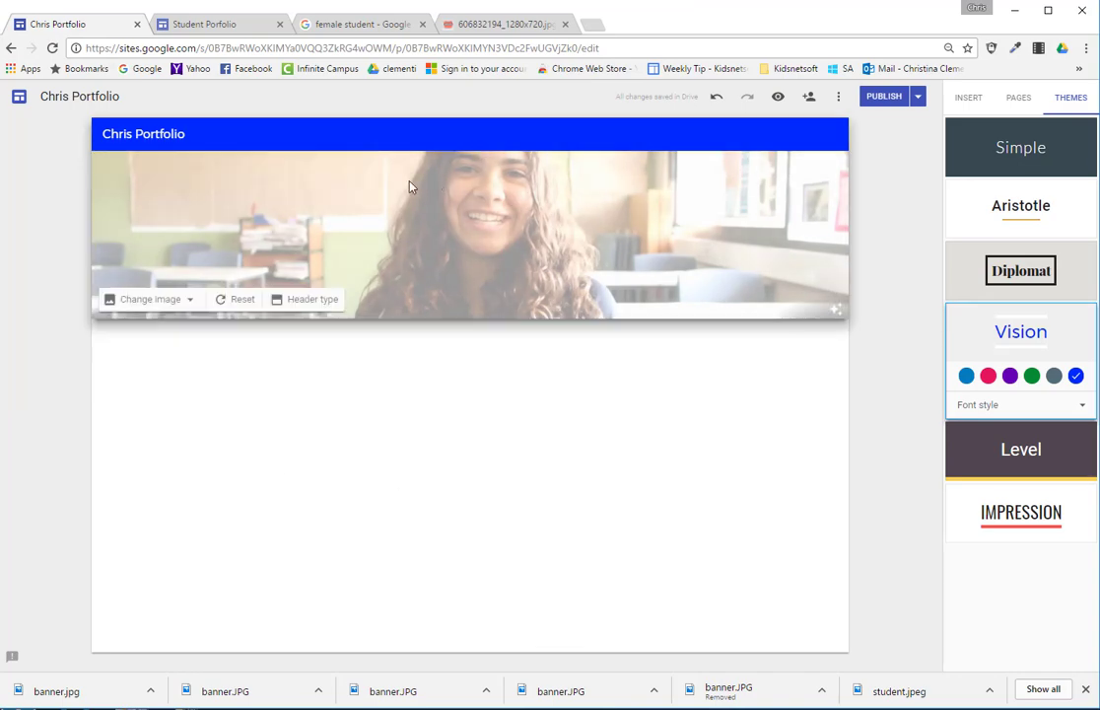
click(838, 315)
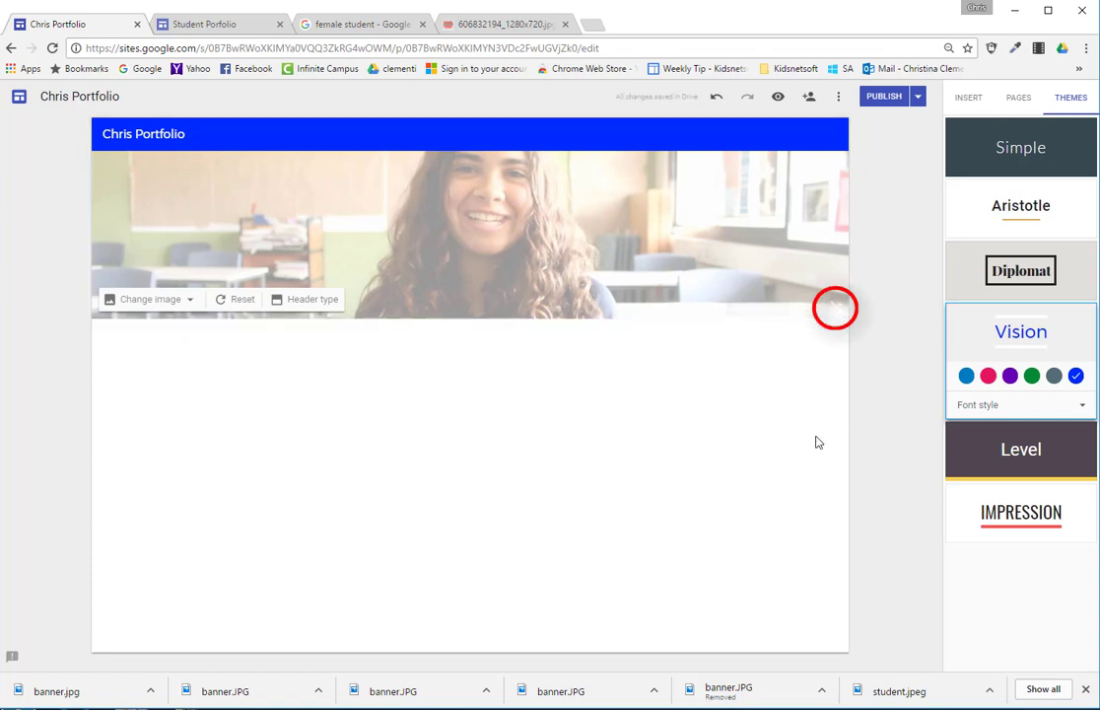